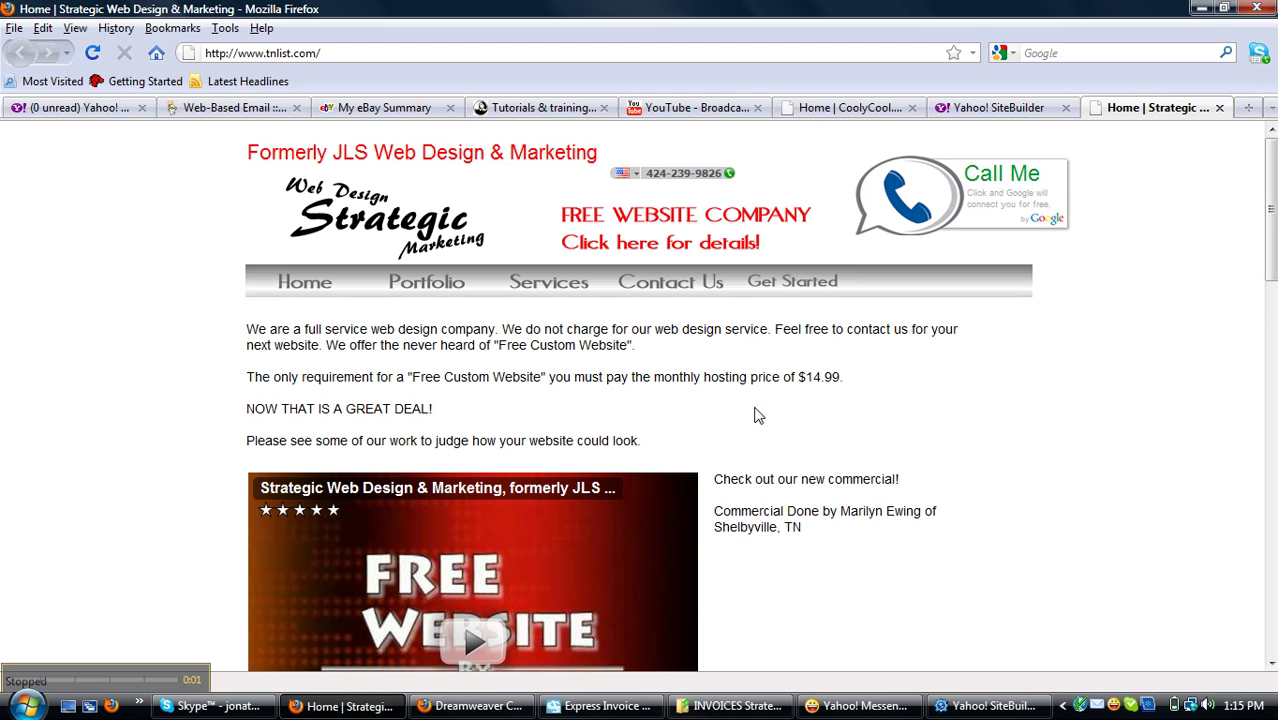
Glance at CoolyCool.com, return to Strategic Web Design, and open the MTSS LLC portfolio site
left_click(848, 110)
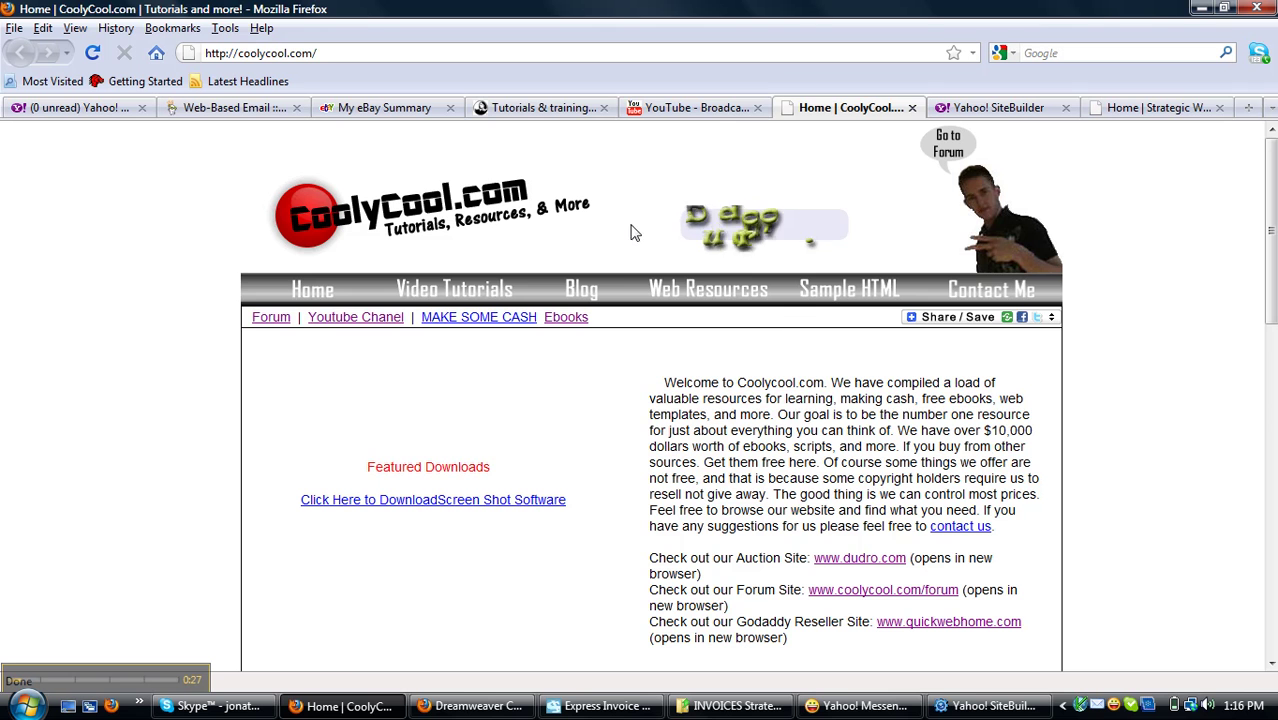
left_click(1124, 108)
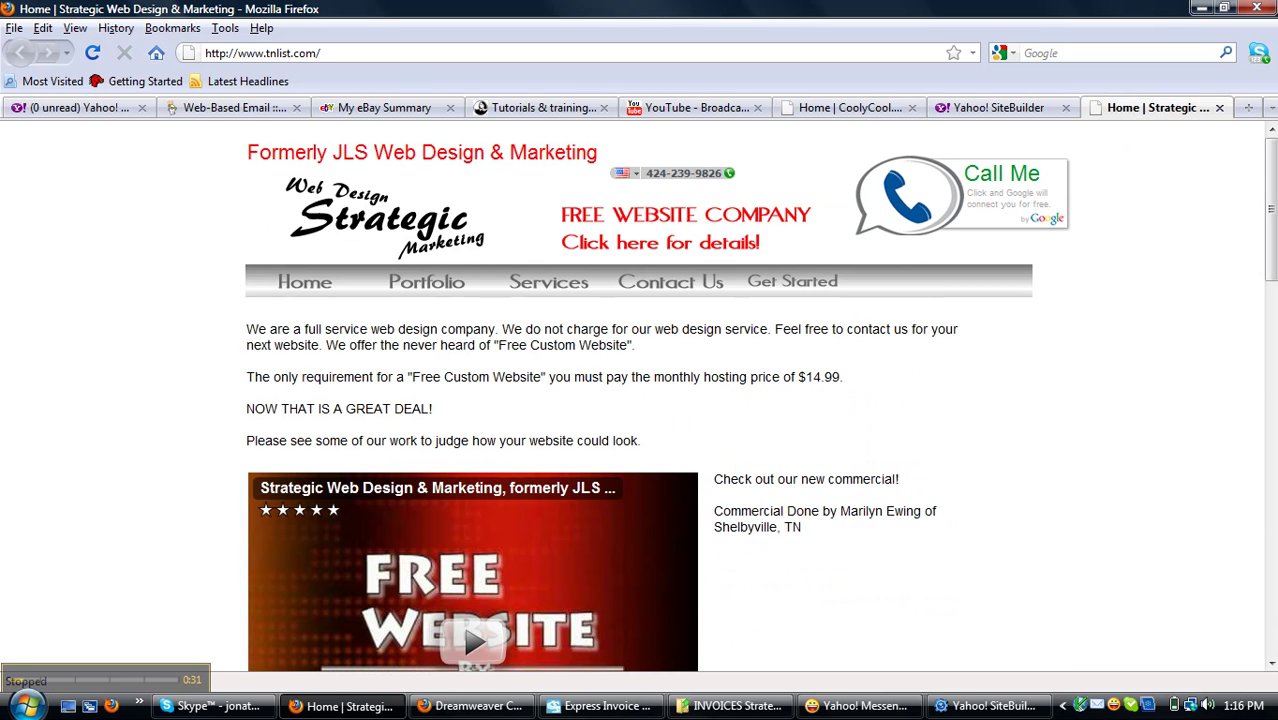
scroll(1274, 293, "down", 6)
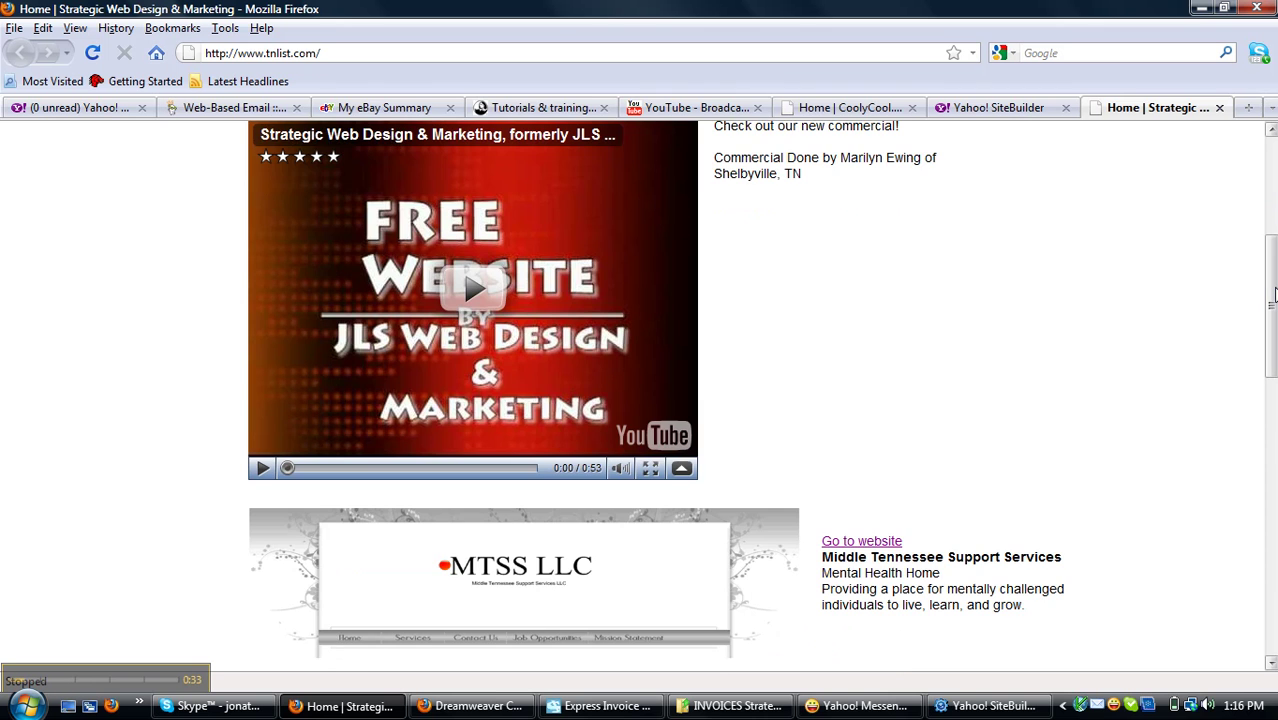
left_click_drag(1274, 293, 1273, 363)
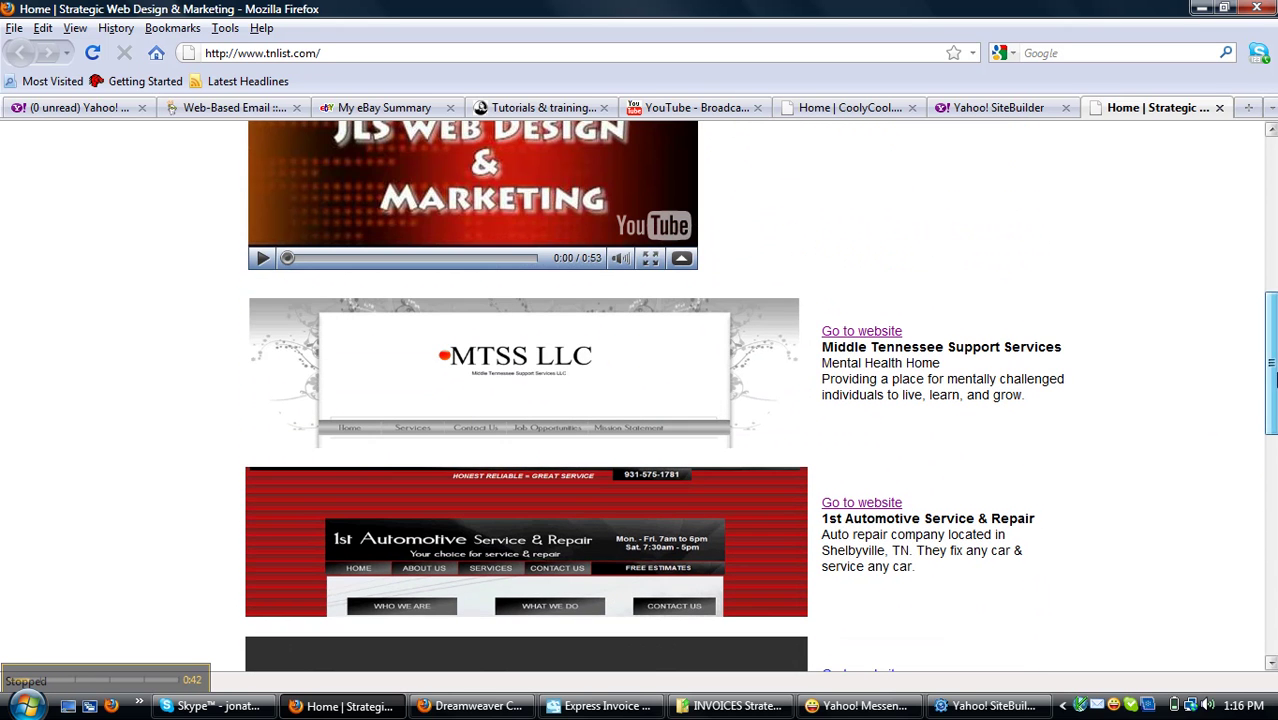
left_click(525, 362)
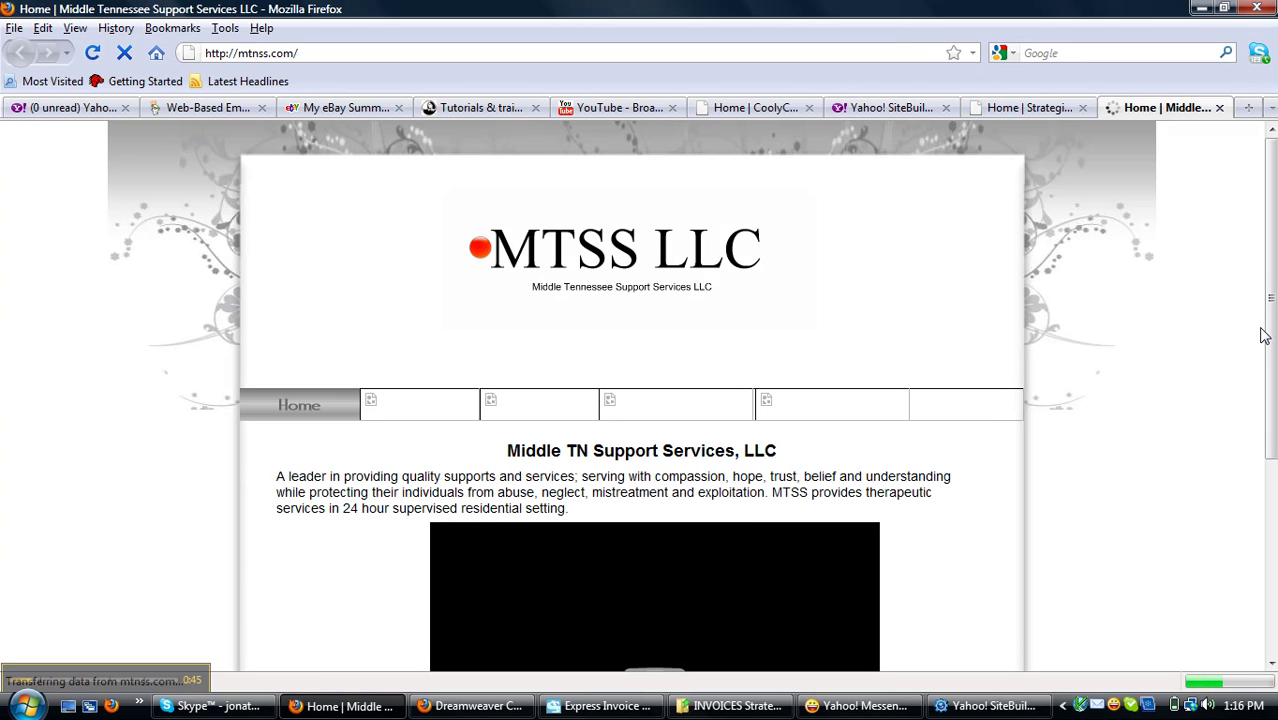
Scroll down through the mtnss.com homepage and back up to the top
scroll(1265, 335, "down", 2)
scroll(640, 400, "down", 3)
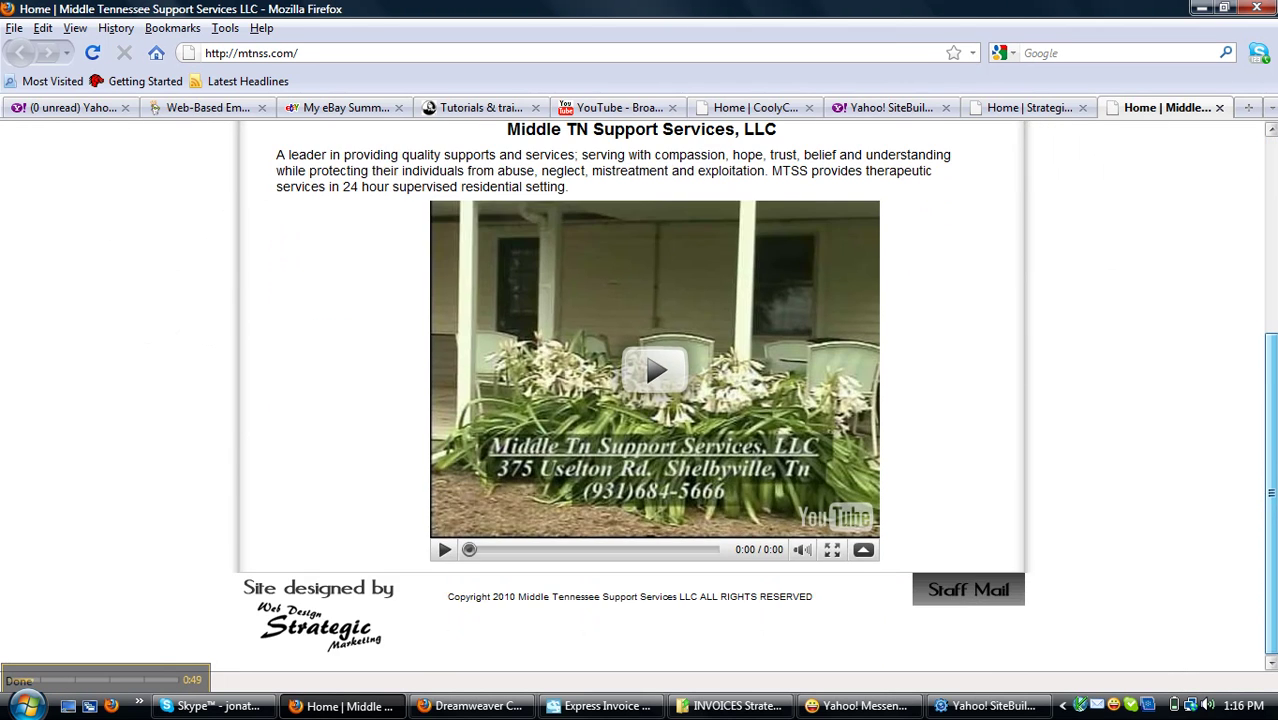
scroll(1273, 522, "up", 5)
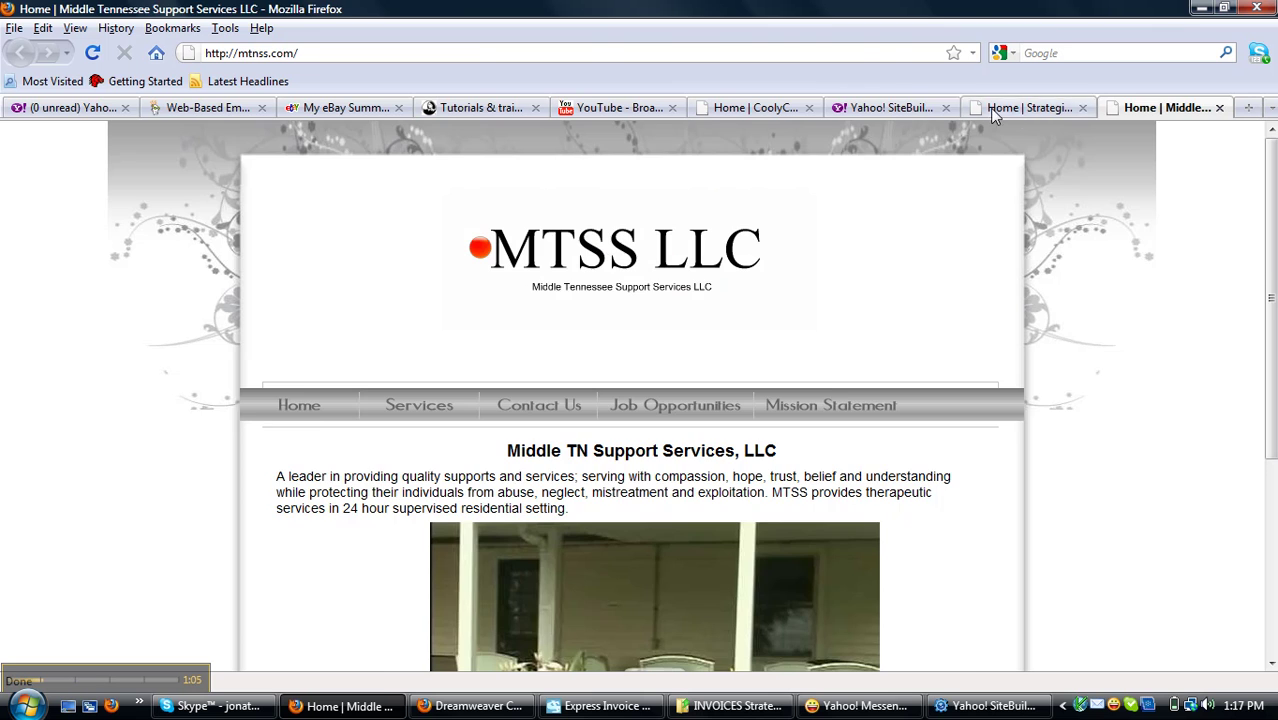
On the Yahoo! SiteBuilder tab, go back to the search results and follow 'Download SiteBuilder now!'
left_click(890, 107)
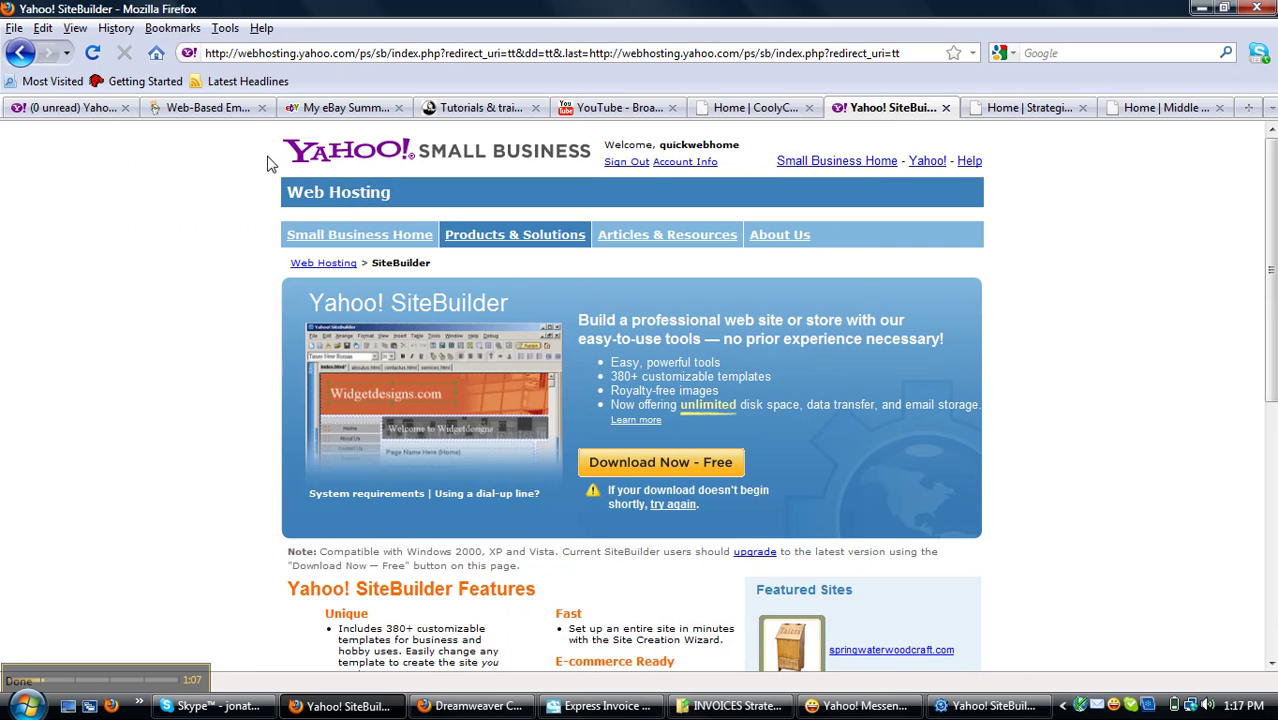
left_click(17, 55)
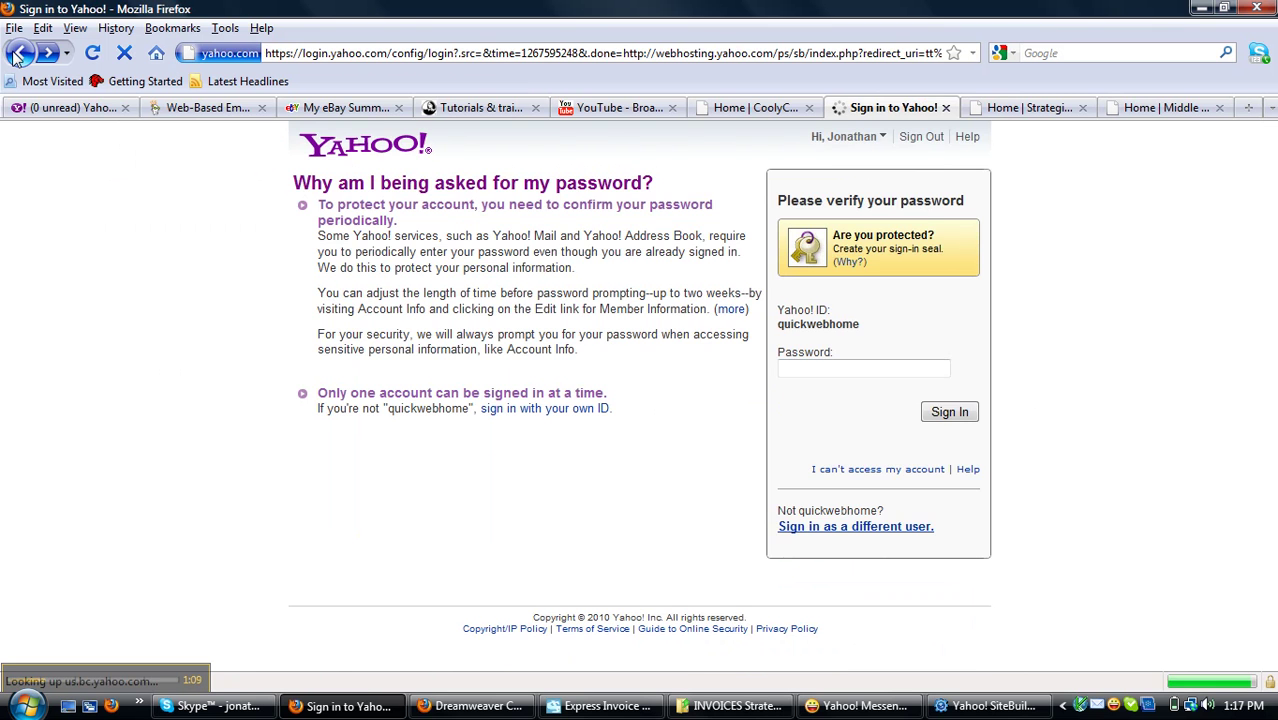
left_click(18, 55)
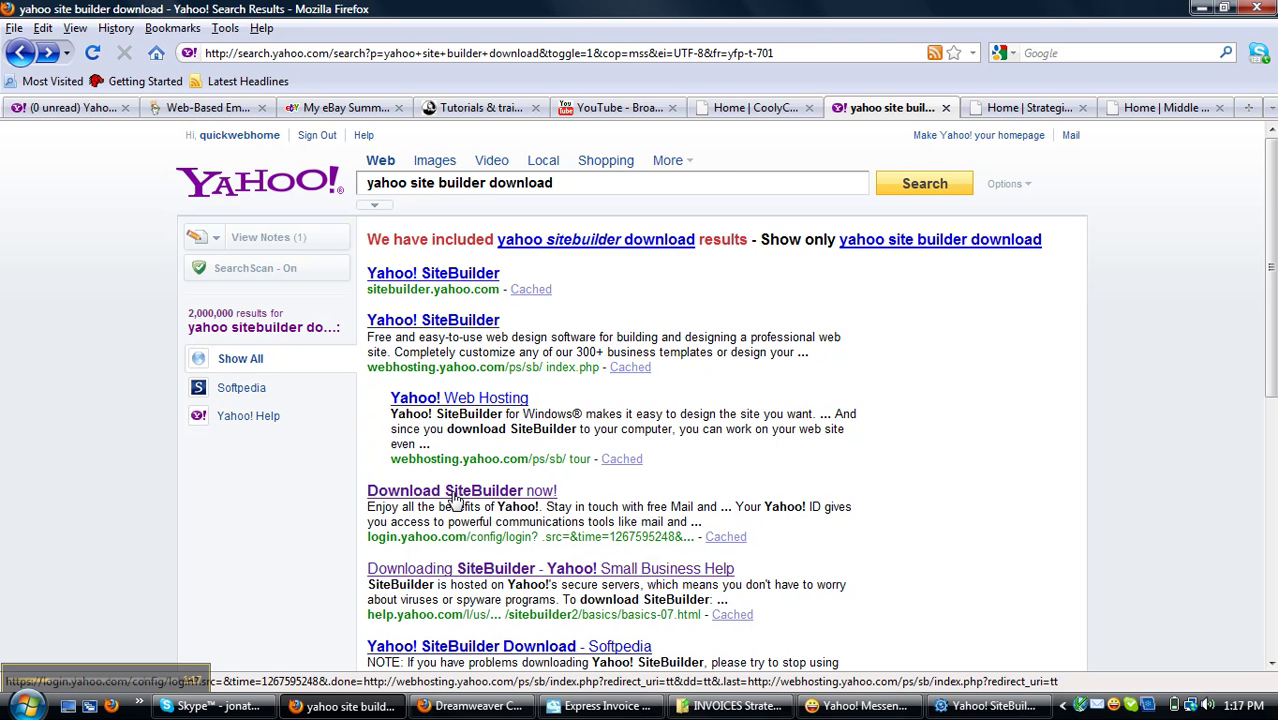
left_click(453, 493)
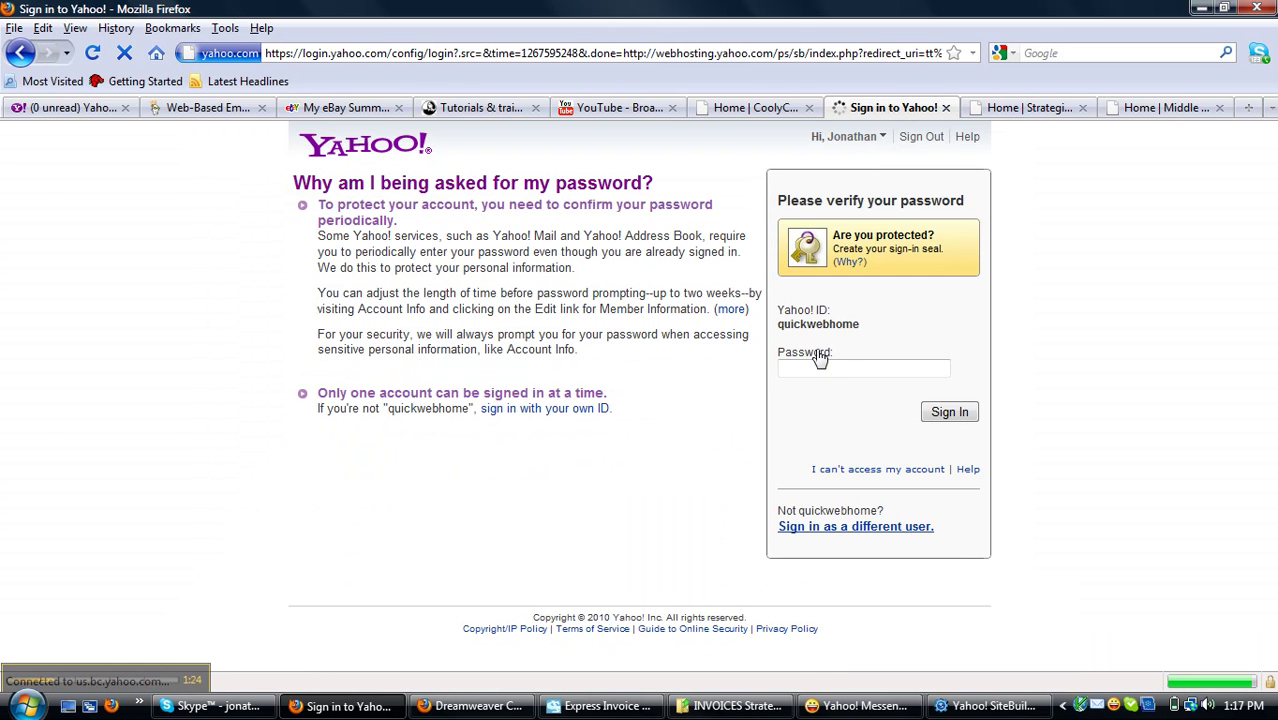
left_click(822, 366)
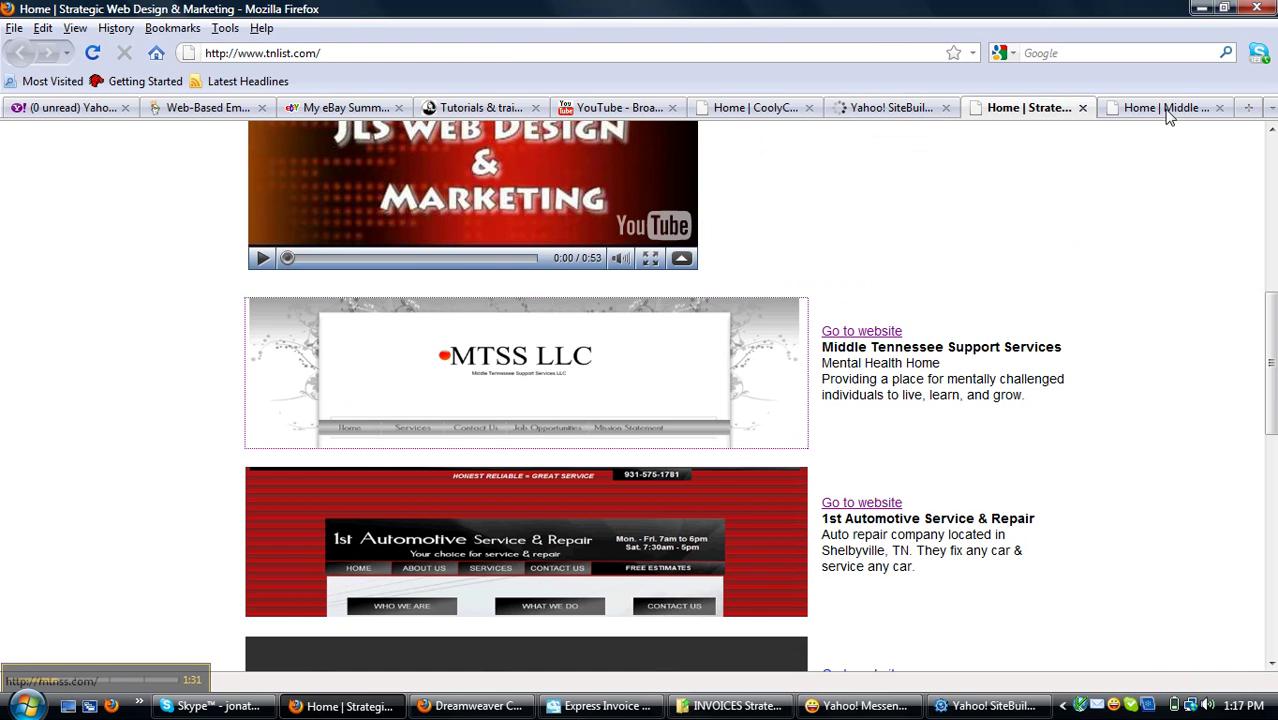
Close the MTSS LLC tab, cancel the ysitebuilder.exe download, and close the SiteBuilder tab
left_click(1166, 110)
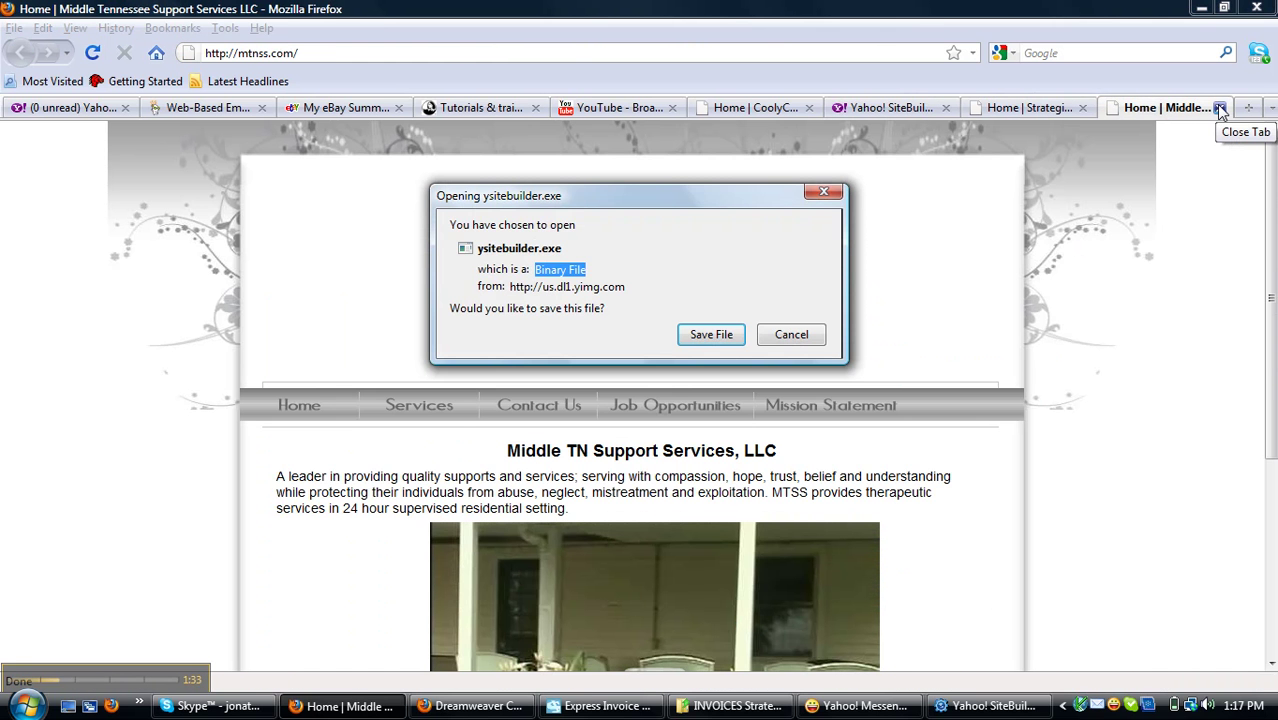
left_click(1219, 109)
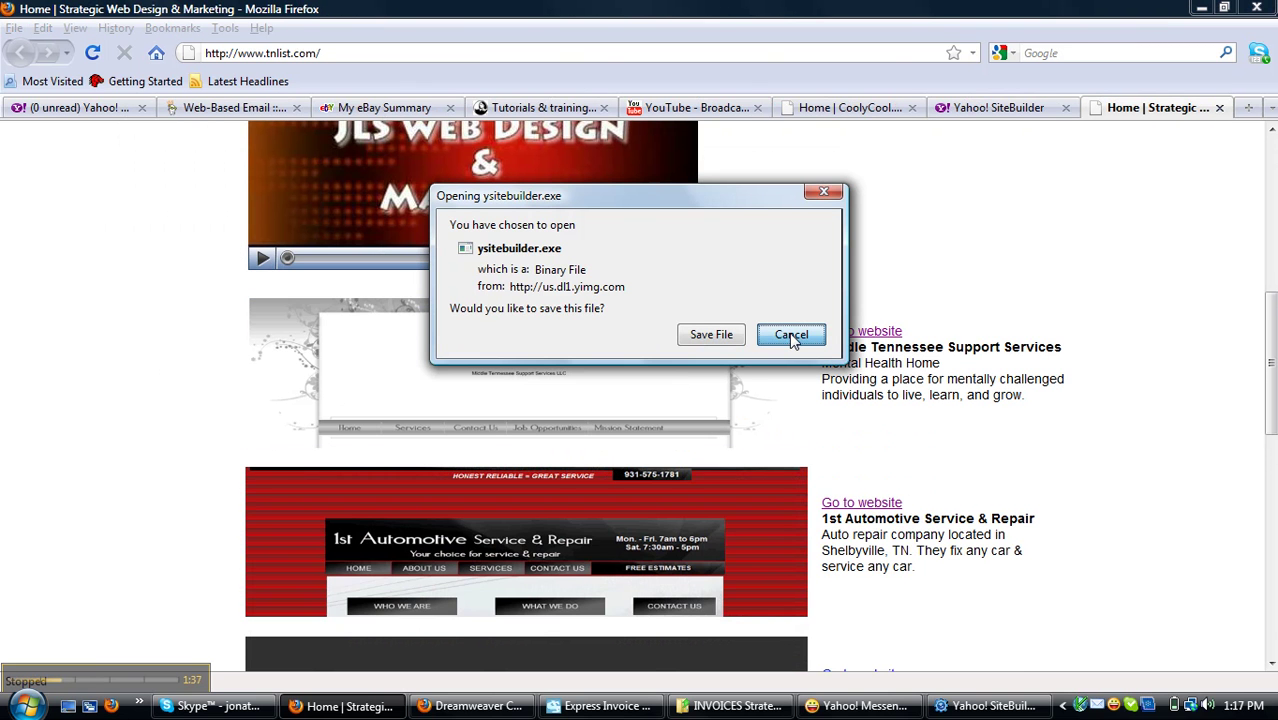
left_click(791, 335)
left_click(977, 112)
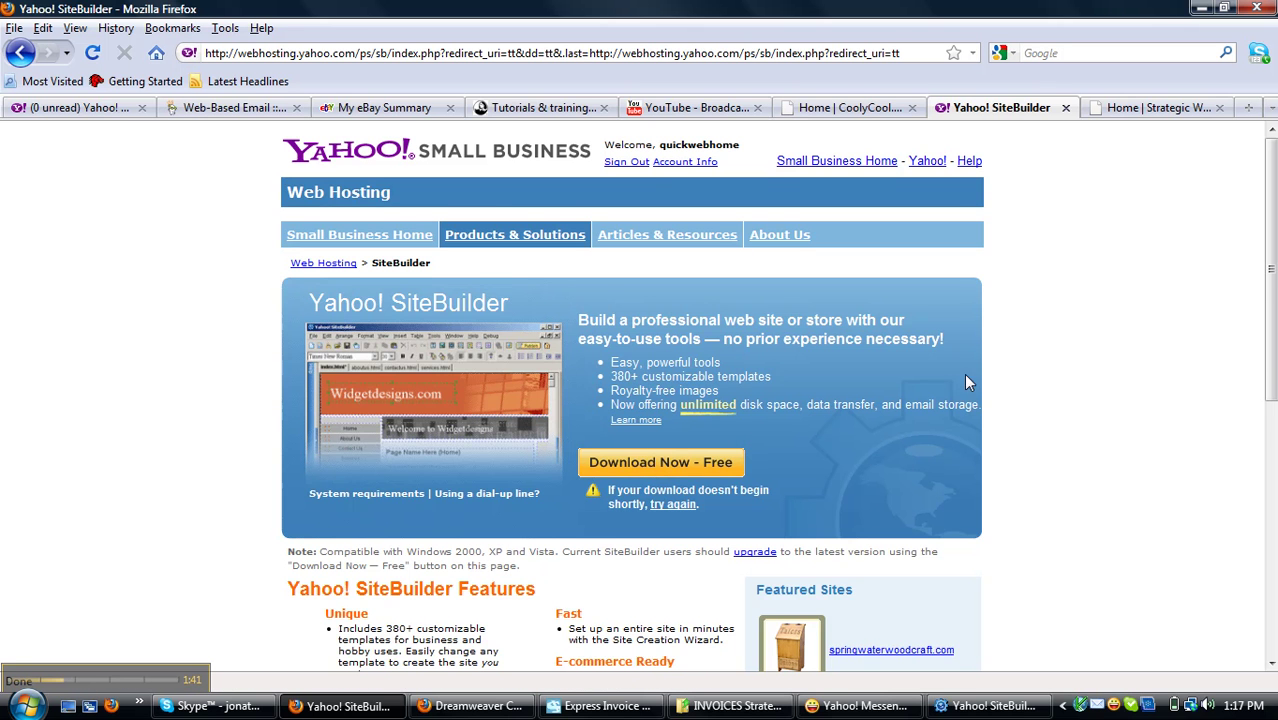
left_click(1066, 108)
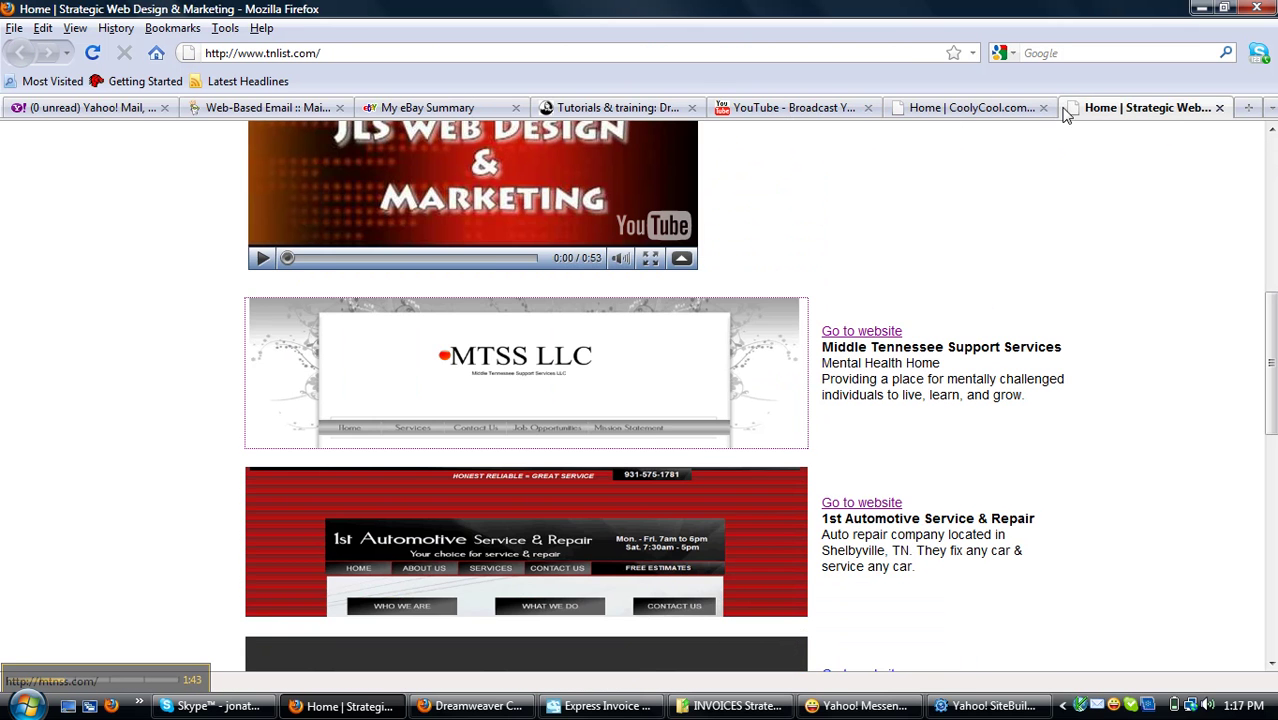
left_click(905, 112)
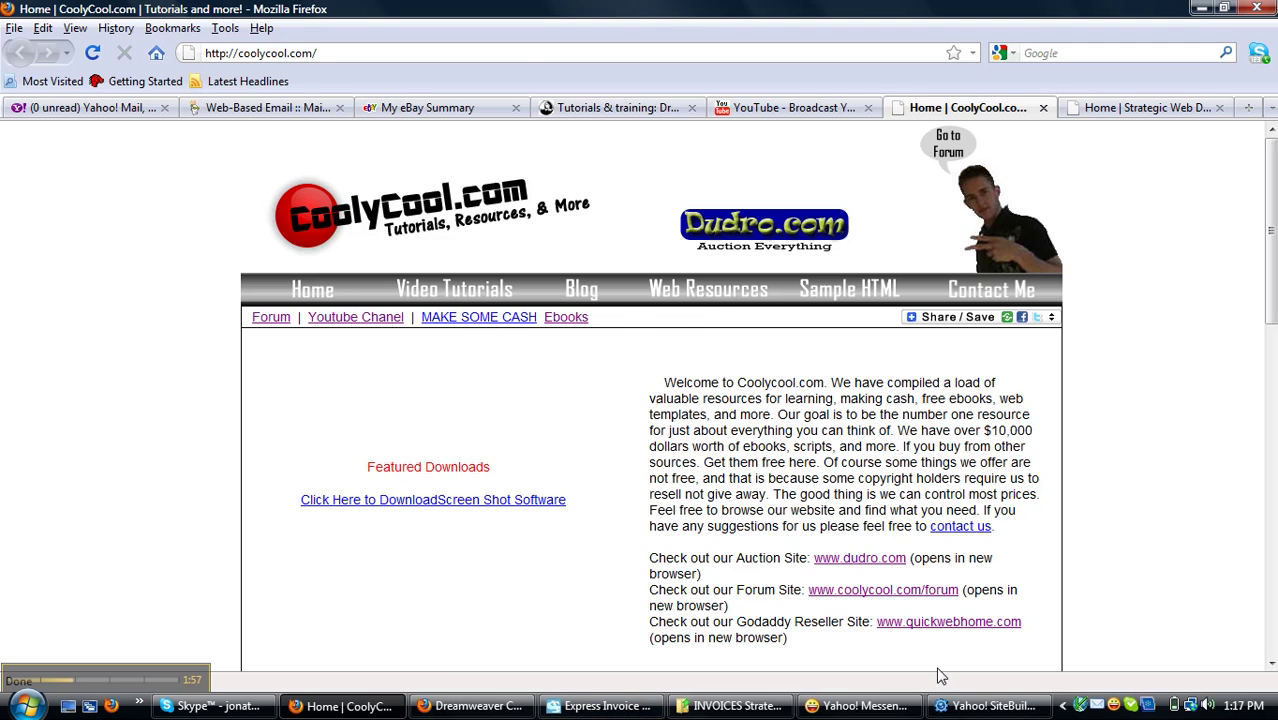
Bring Yahoo! SiteBuilder forward from the taskbar, showing its Open Site dialog
left_click(985, 706)
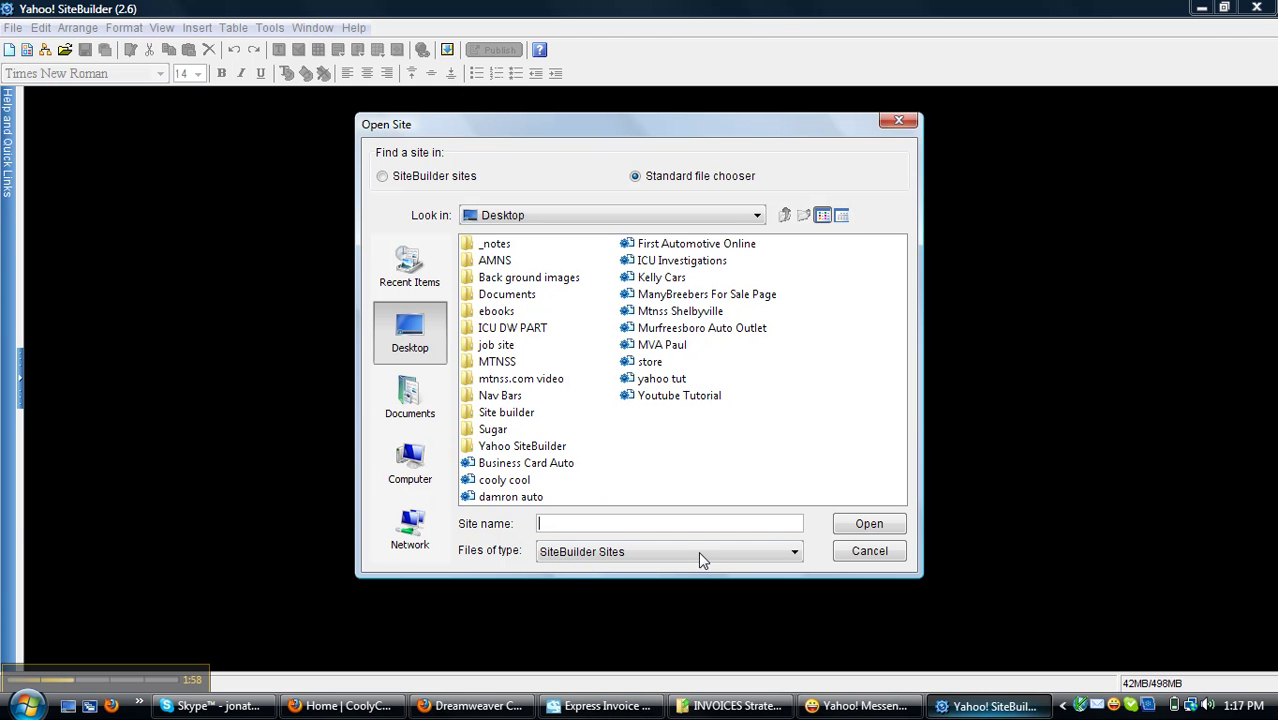
Open the Site builder folder, then open the TN Auto Outlet site
left_click(503, 414)
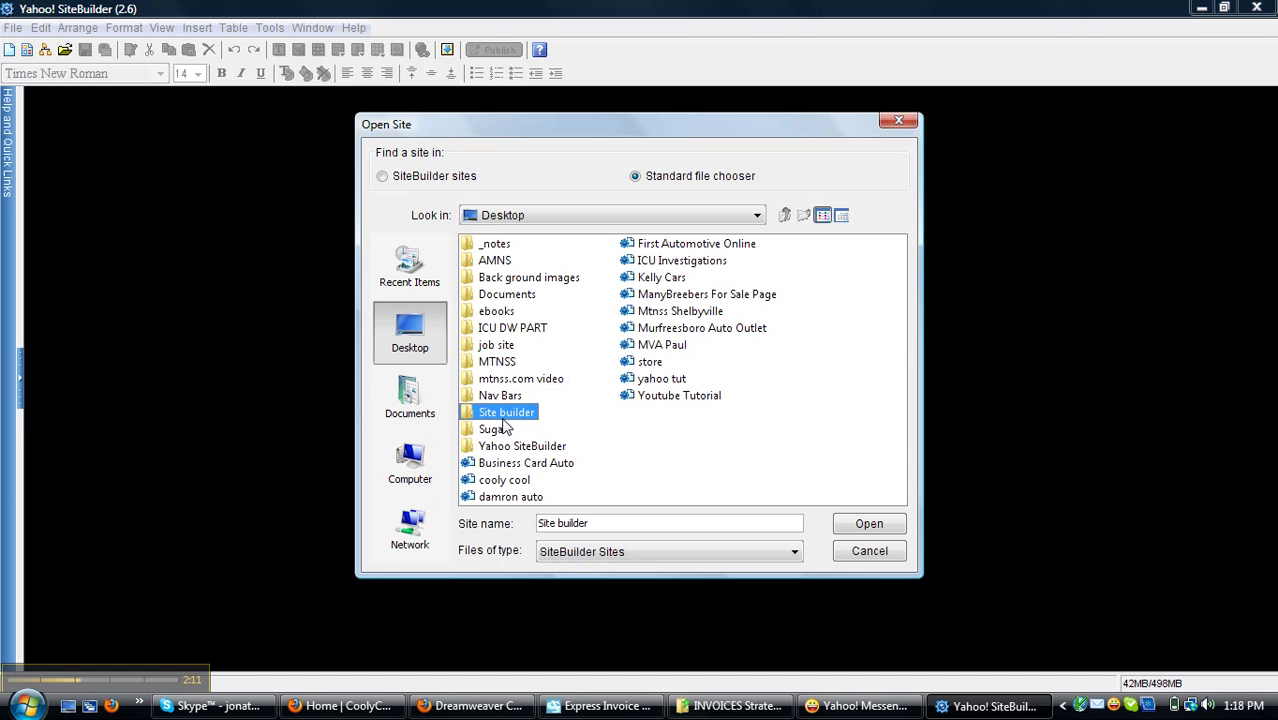
double_click(503, 414)
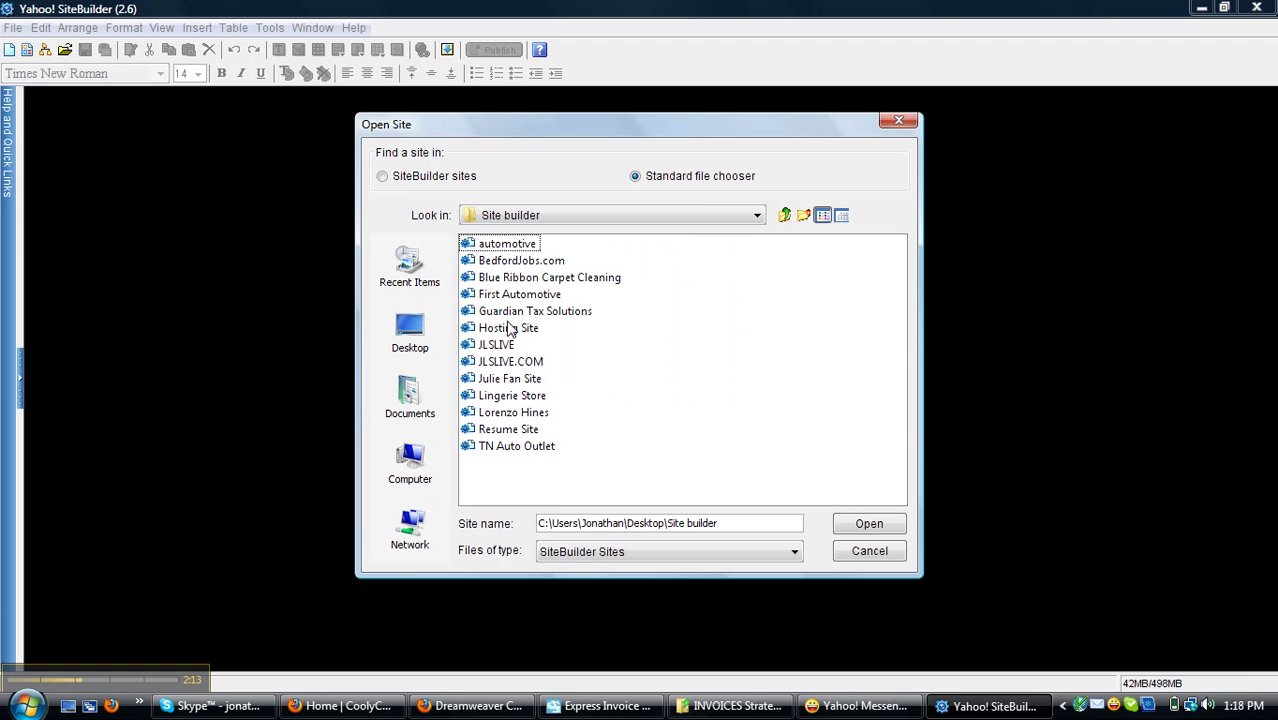
double_click(507, 448)
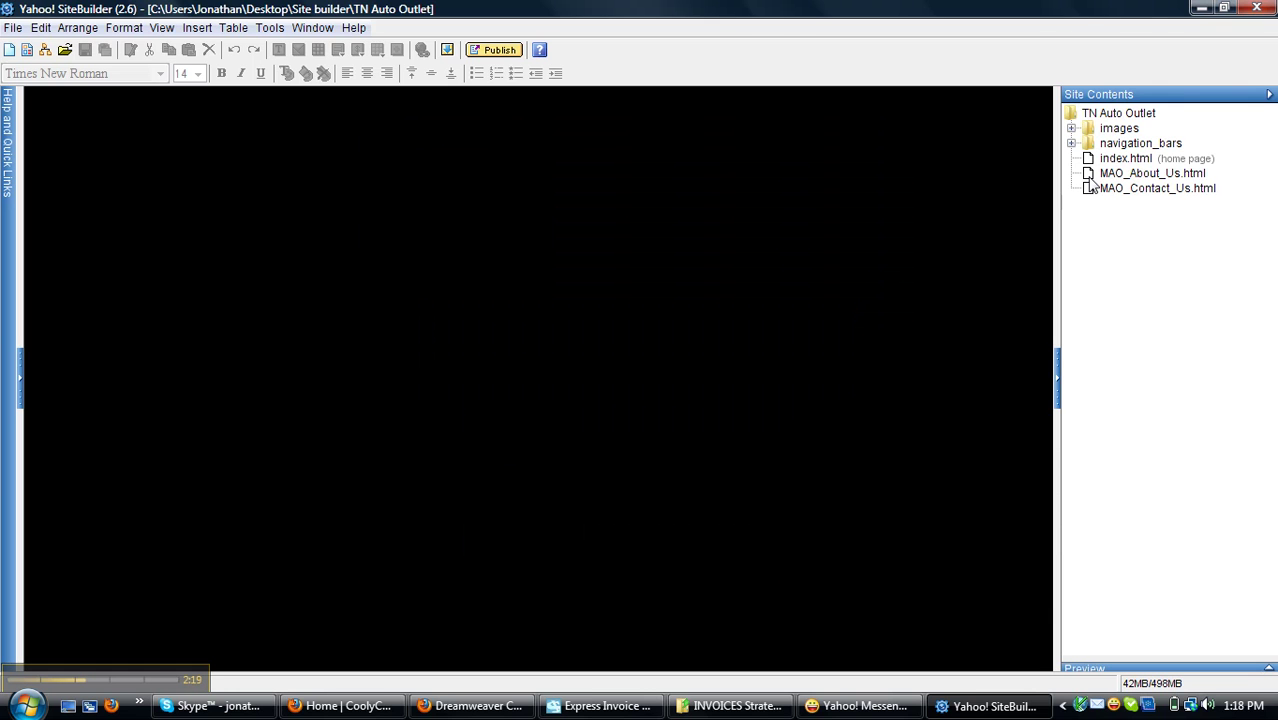
Open index.html, MAO_About_Us.html and MAO_Contact_Us.html each in its own editor tab
double_click(1117, 160)
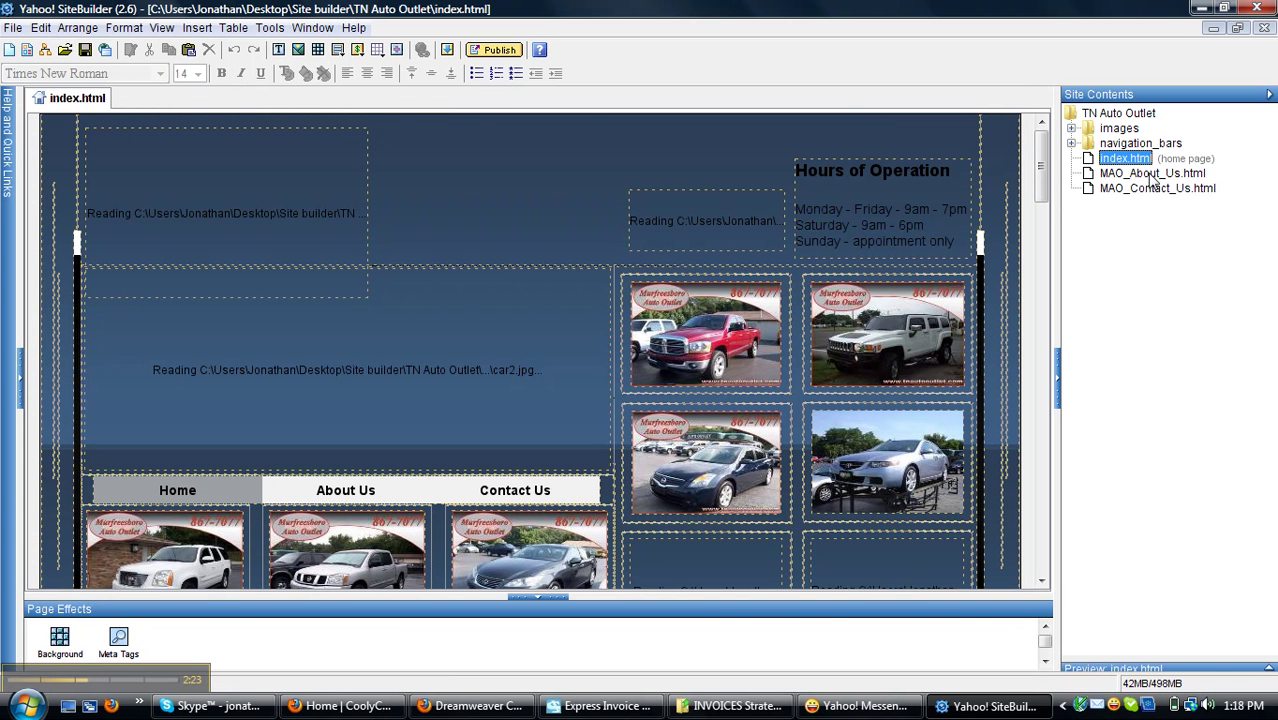
double_click(1135, 175)
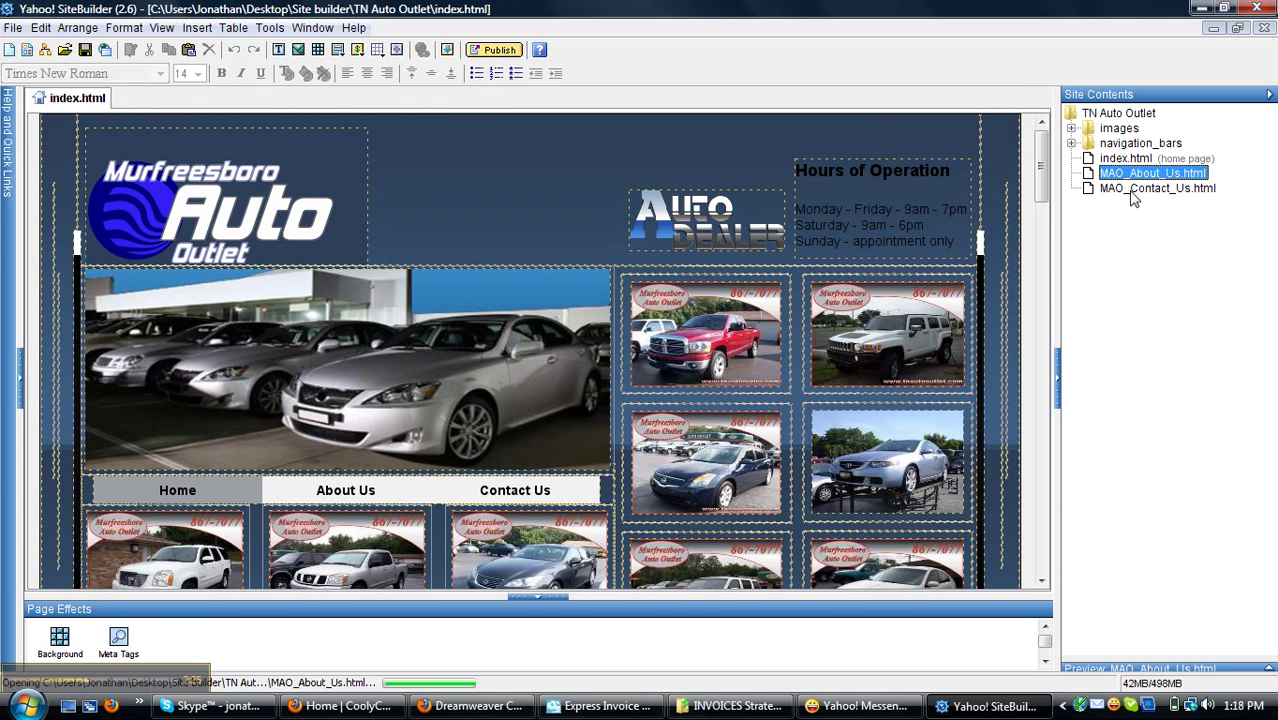
left_click(1133, 191)
double_click(1133, 193)
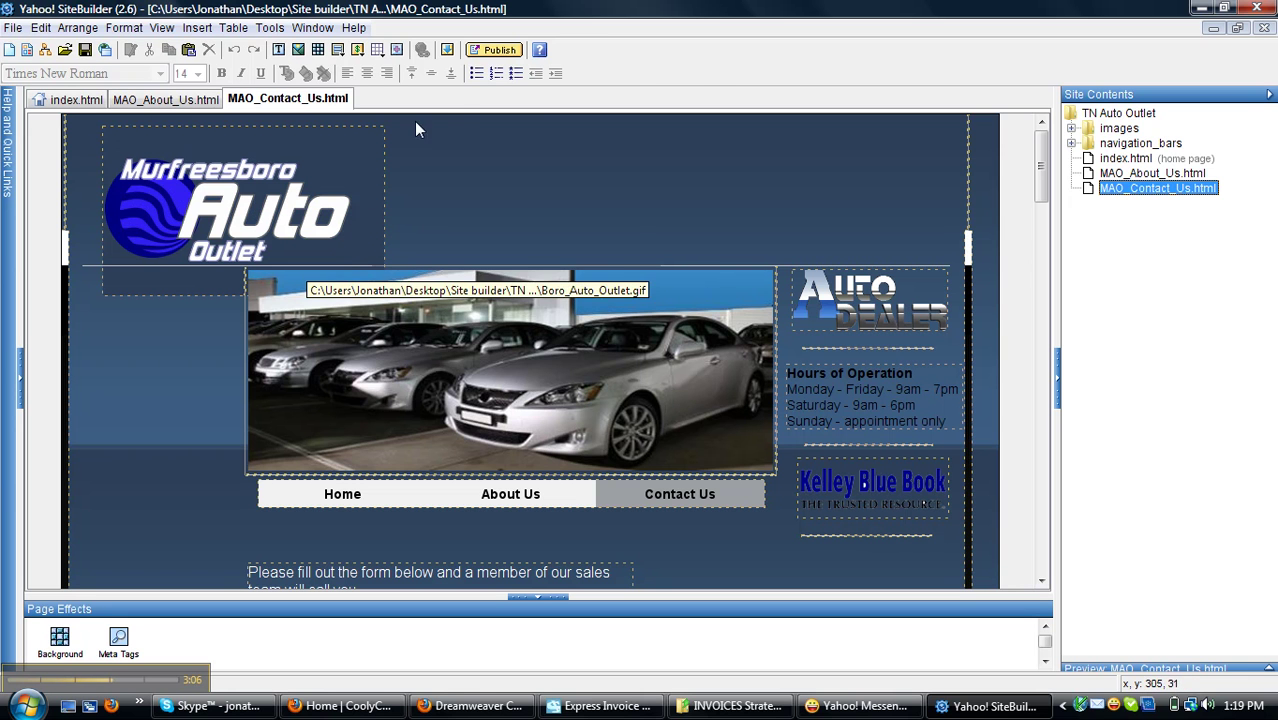
Show Insert > Image..., close the Choose an Image dialog, return to index.html, and minimize SiteBuilder
left_click(196, 27)
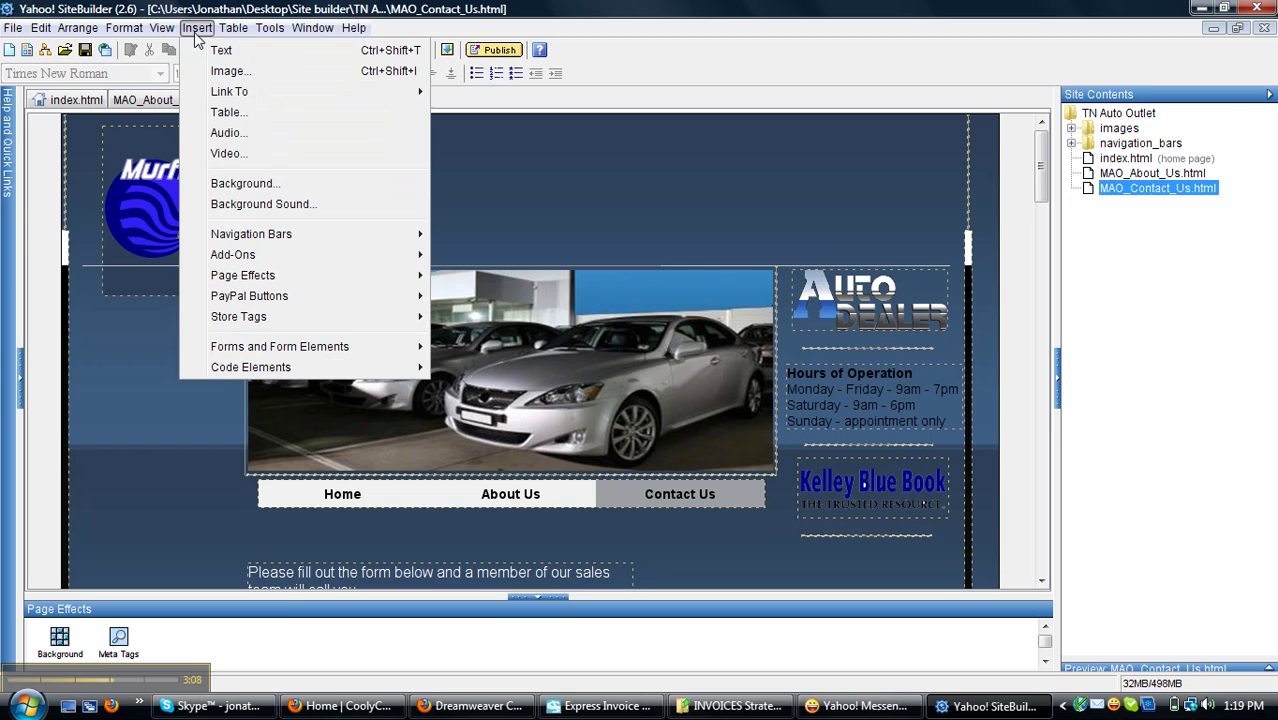
left_click(245, 72)
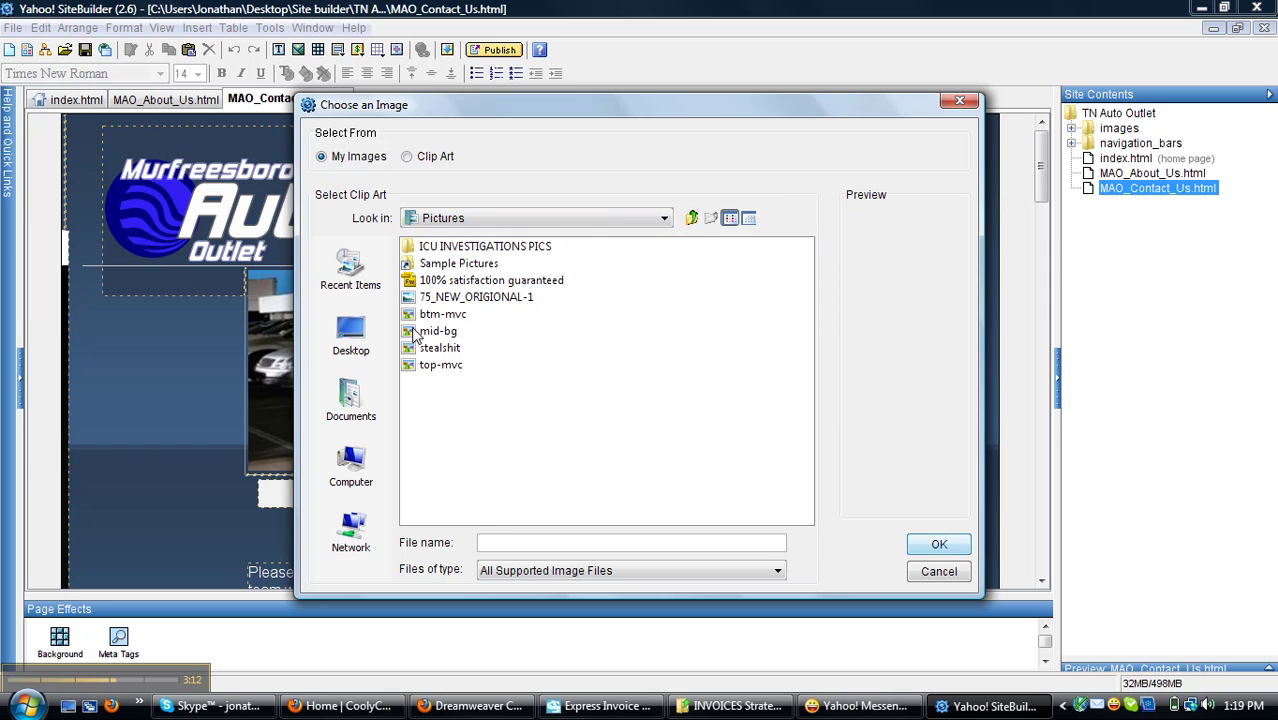
left_click(961, 102)
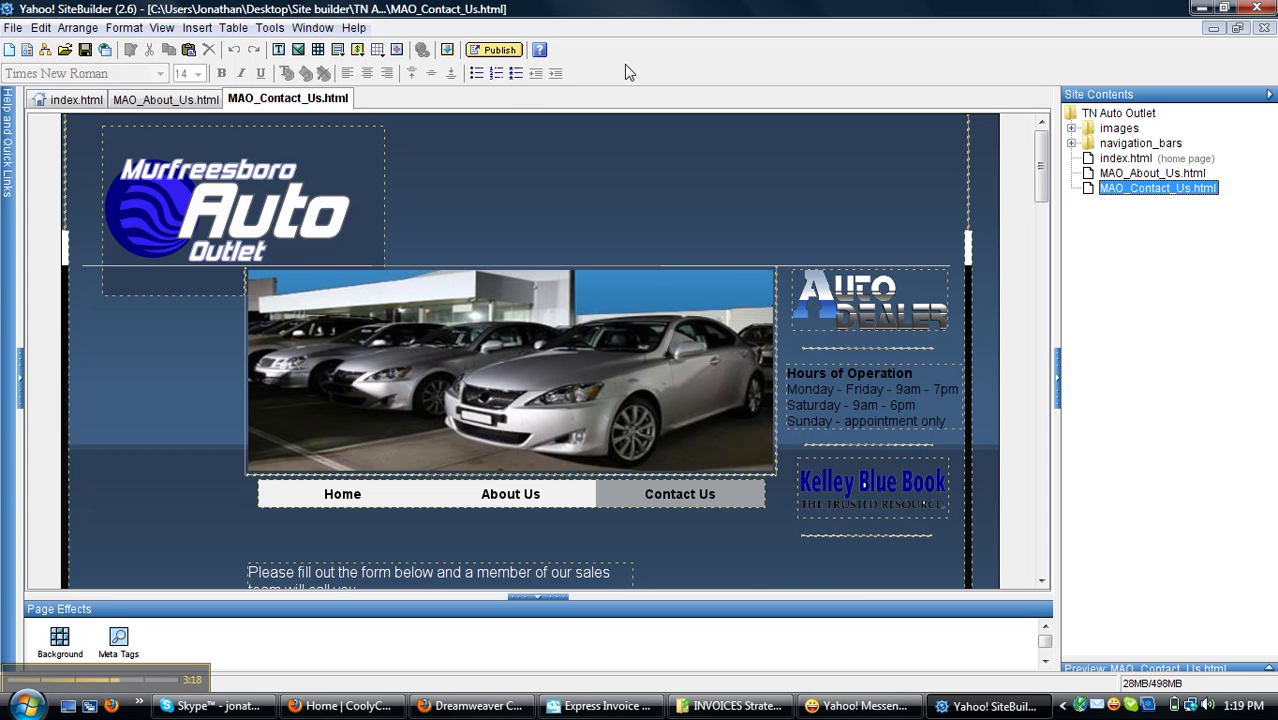
left_click(96, 100)
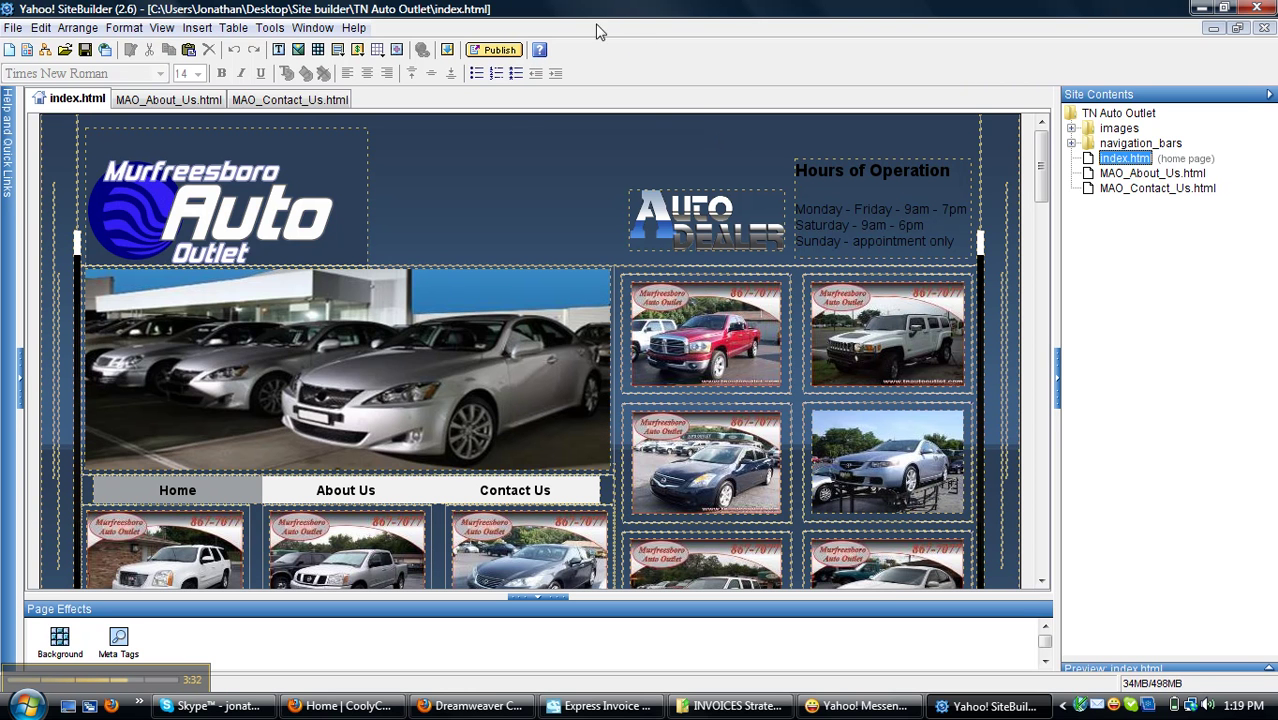
left_click(1201, 8)
Minimize Firefox and open index from the AMNS desktop folder in the browser
left_click(1201, 8)
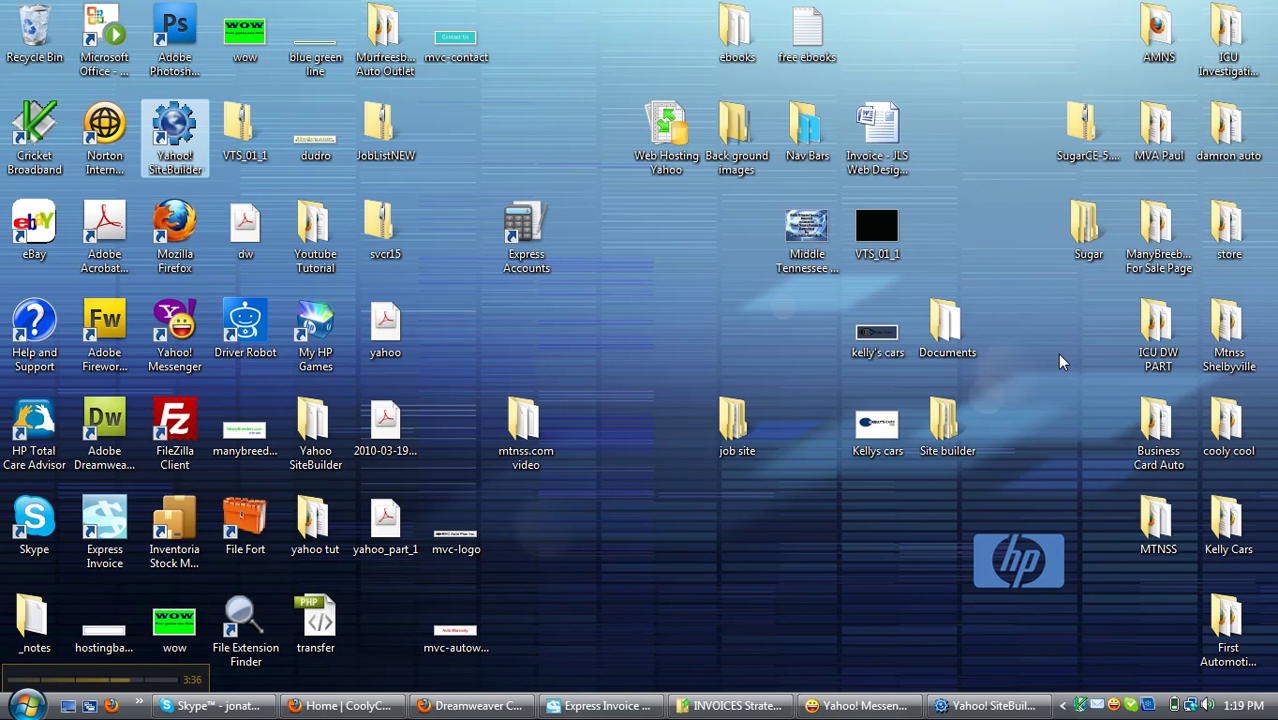
double_click(1157, 45)
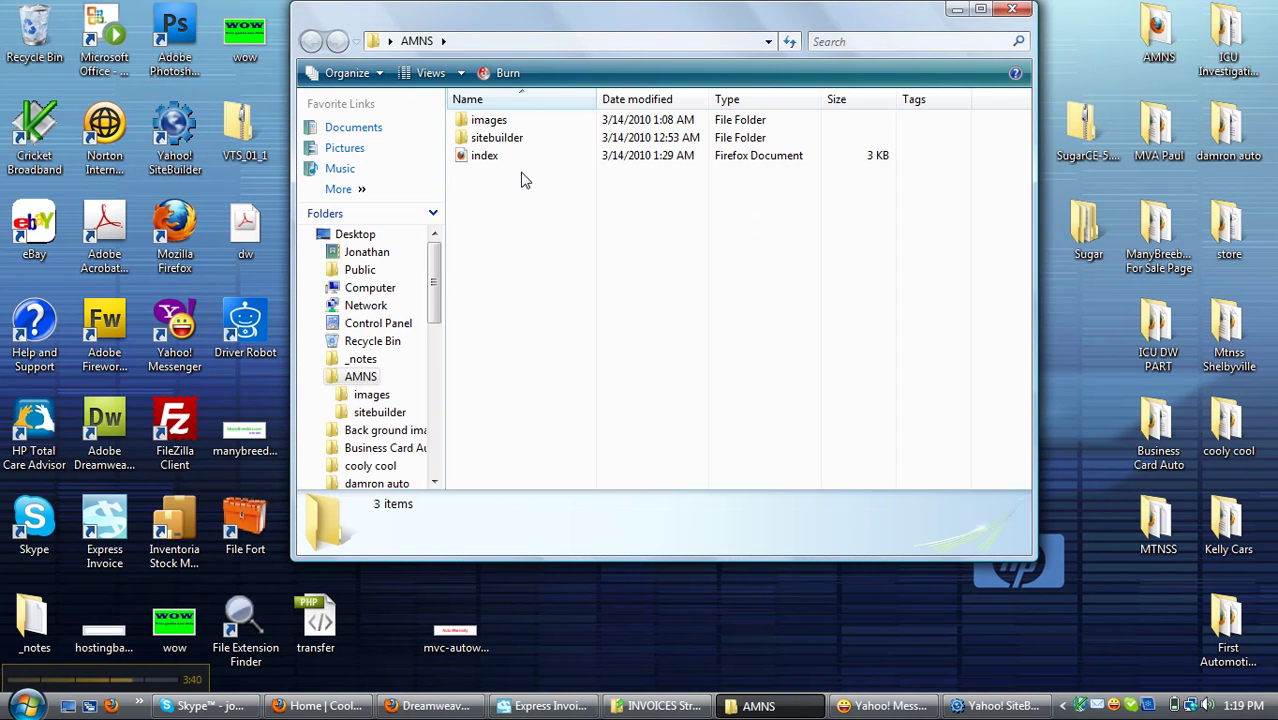
double_click(492, 160)
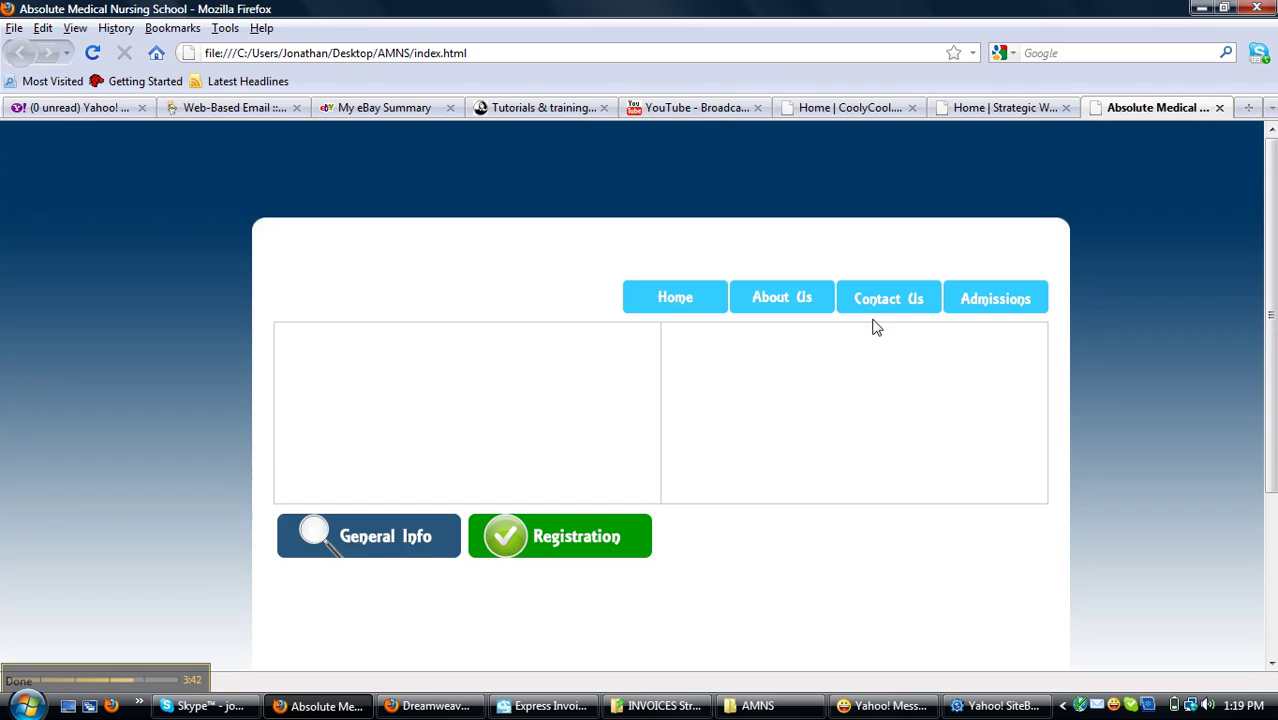
Scroll through the Absolute Medical Nursing School page, then close its tab
scroll(976, 343, "down", 3)
scroll(976, 343, "up", 3)
scroll(976, 343, "down", 3)
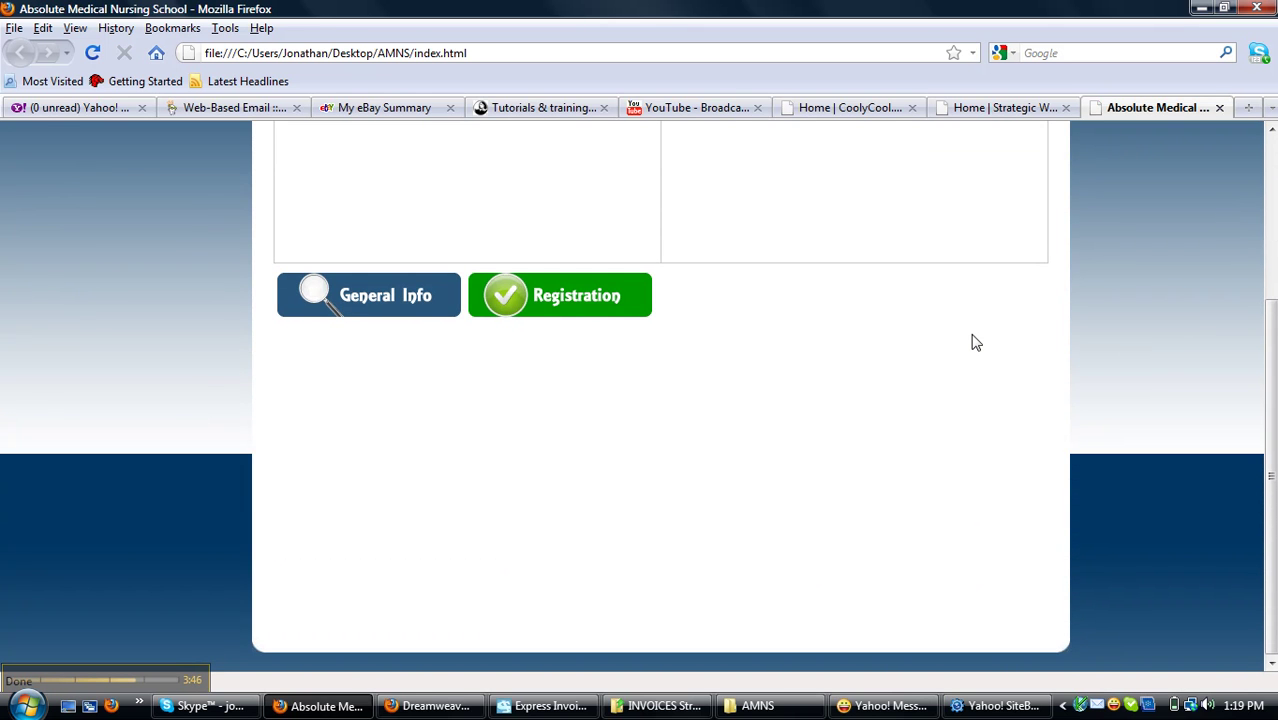
scroll(976, 343, "up", 3)
scroll(976, 343, "down", 3)
scroll(976, 343, "up", 3)
scroll(976, 343, "down", 3)
scroll(973, 340, "up", 3)
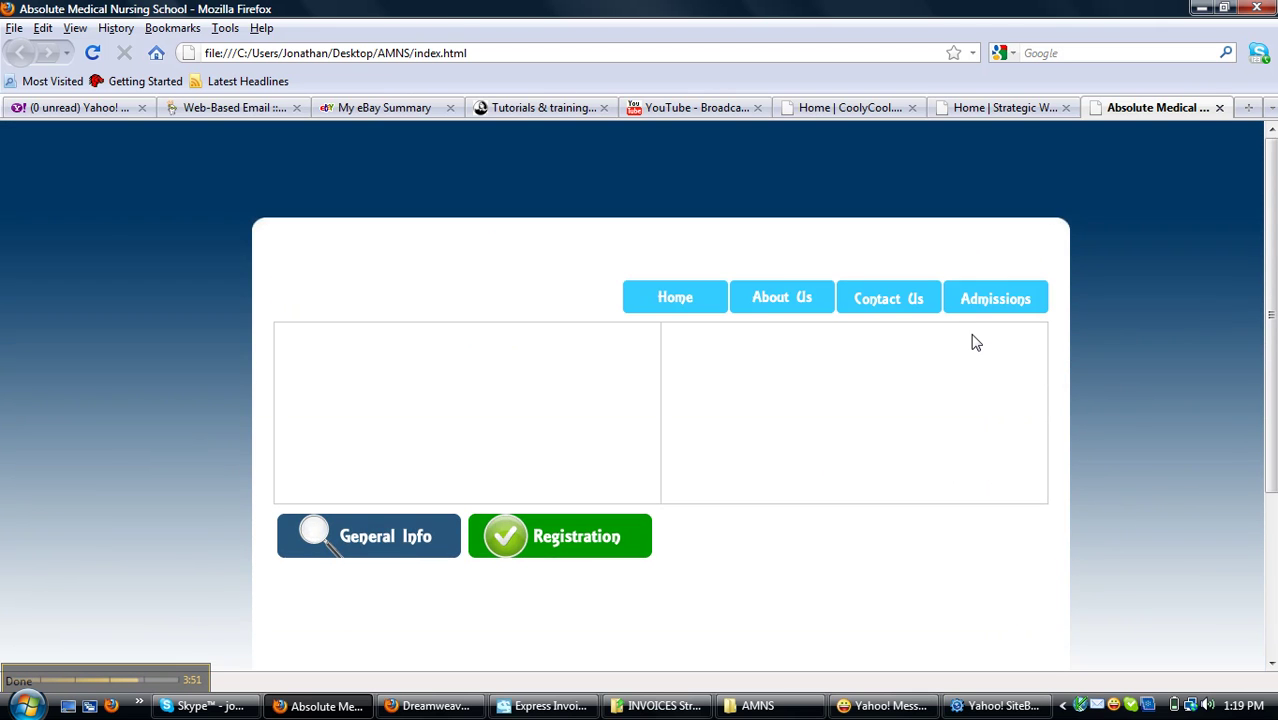
left_click(1219, 108)
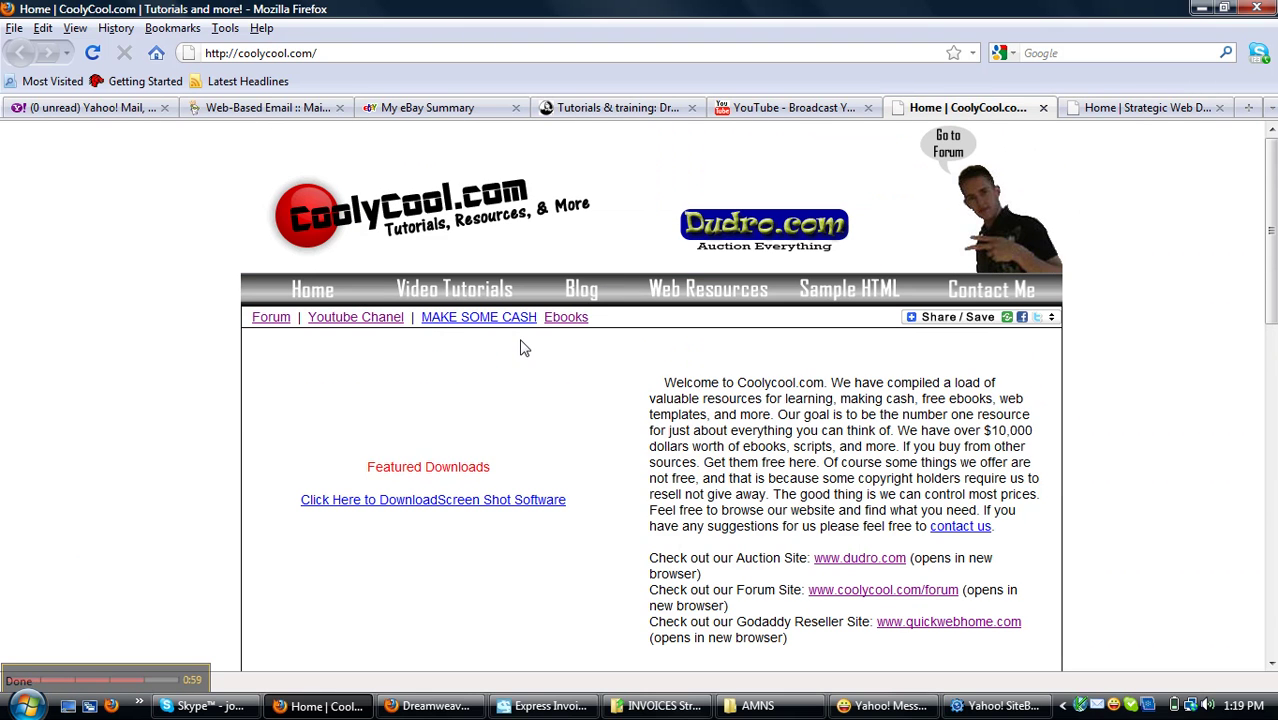
Go to CoolyCool's MAKE SOME CASH page and open the QuickWebHome hosting ad
left_click(485, 320)
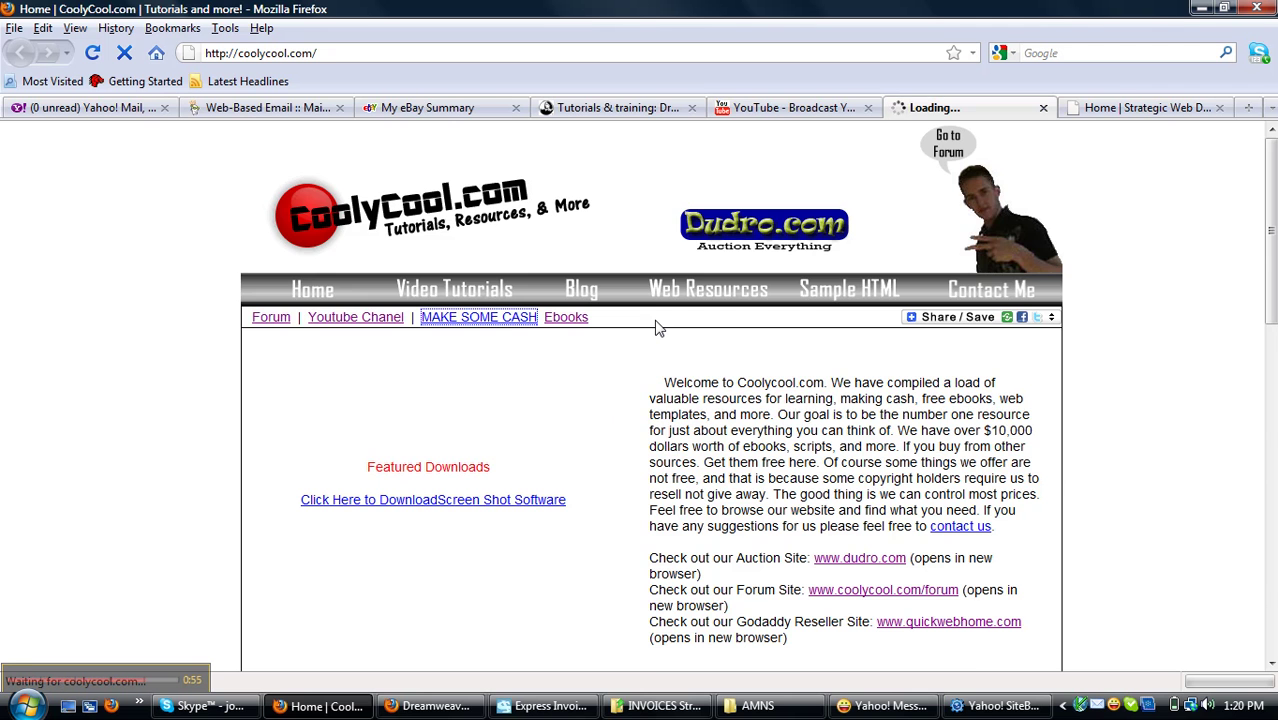
scroll(653, 328, "down", 10)
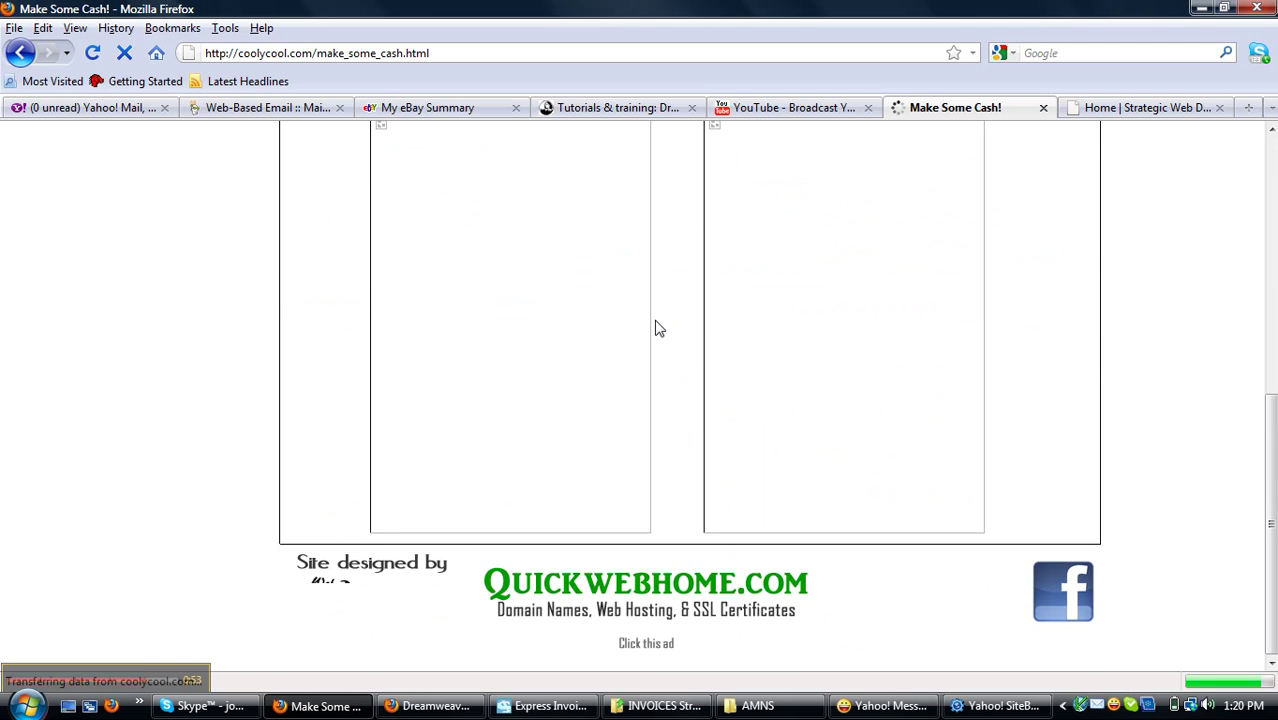
scroll(653, 328, "up", 10)
scroll(631, 389, "down", 10)
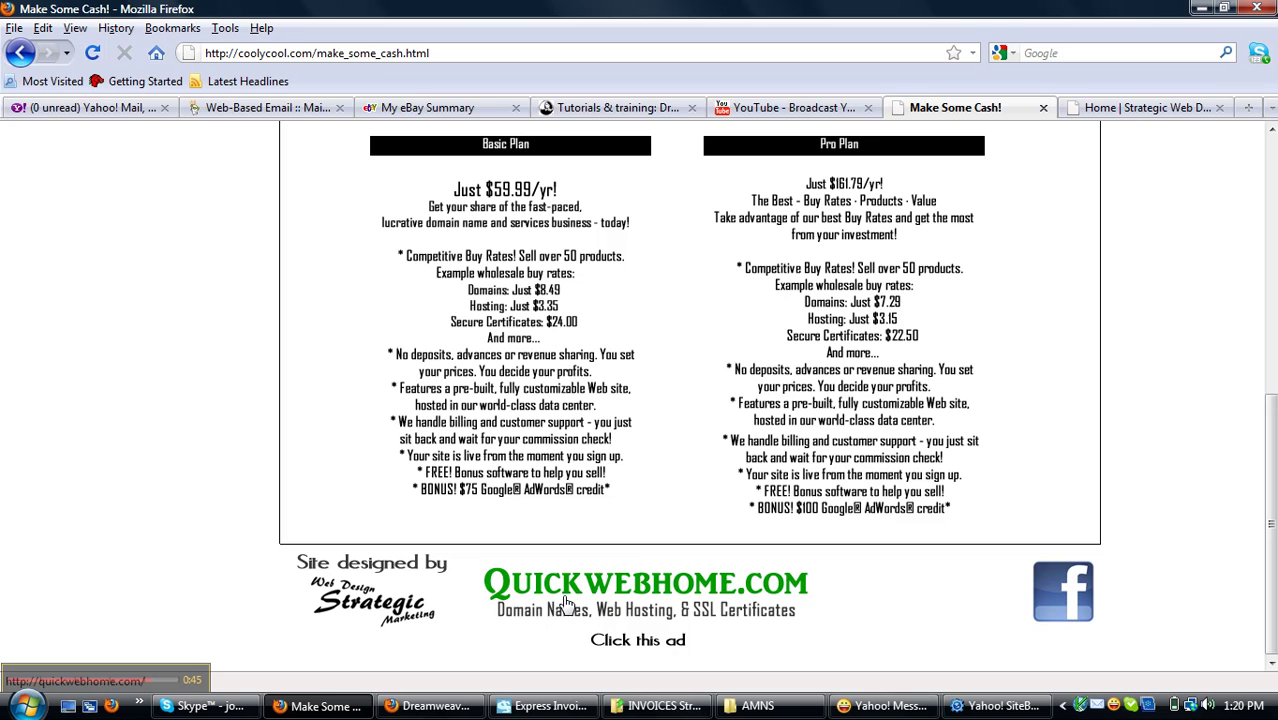
left_click(628, 605)
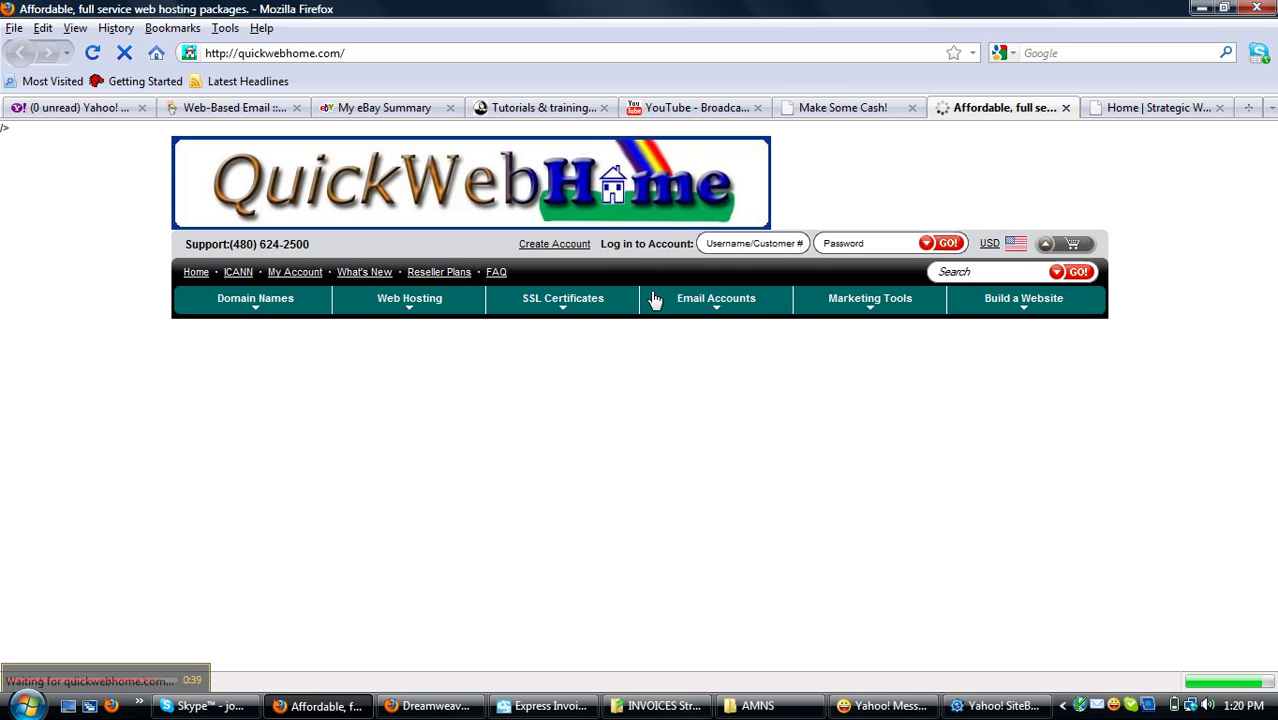
mouse_move(653, 298)
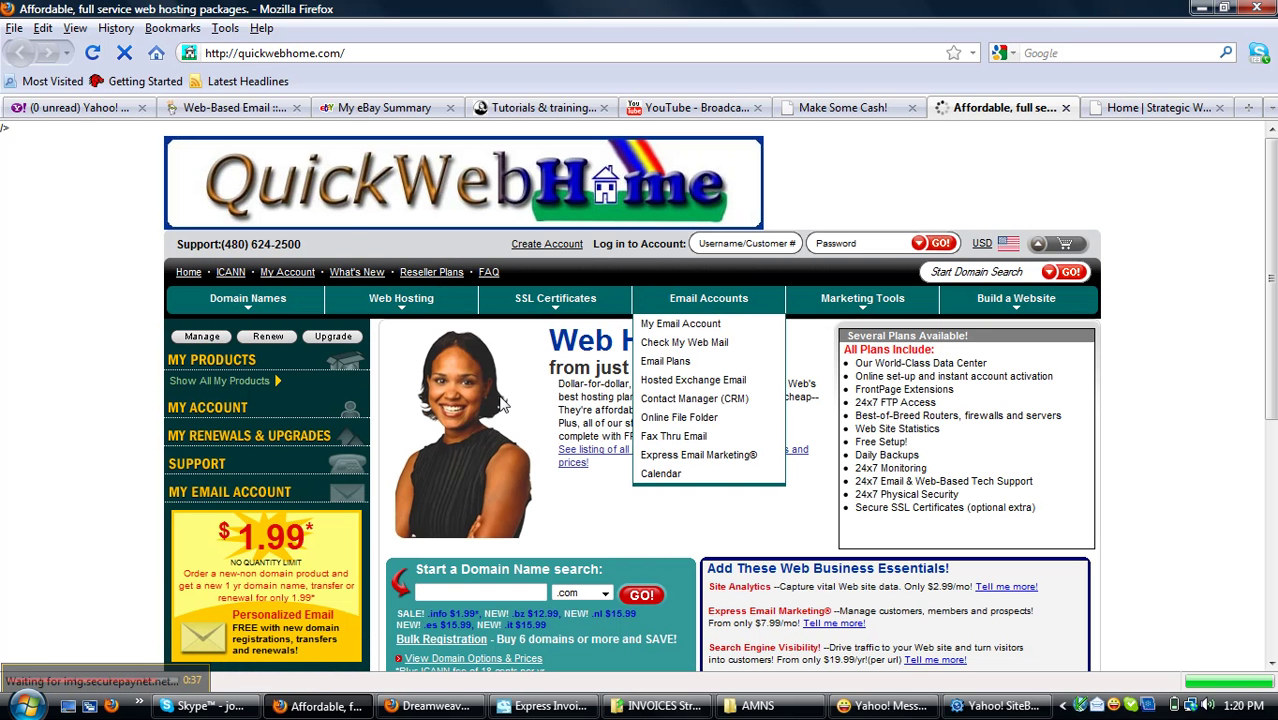